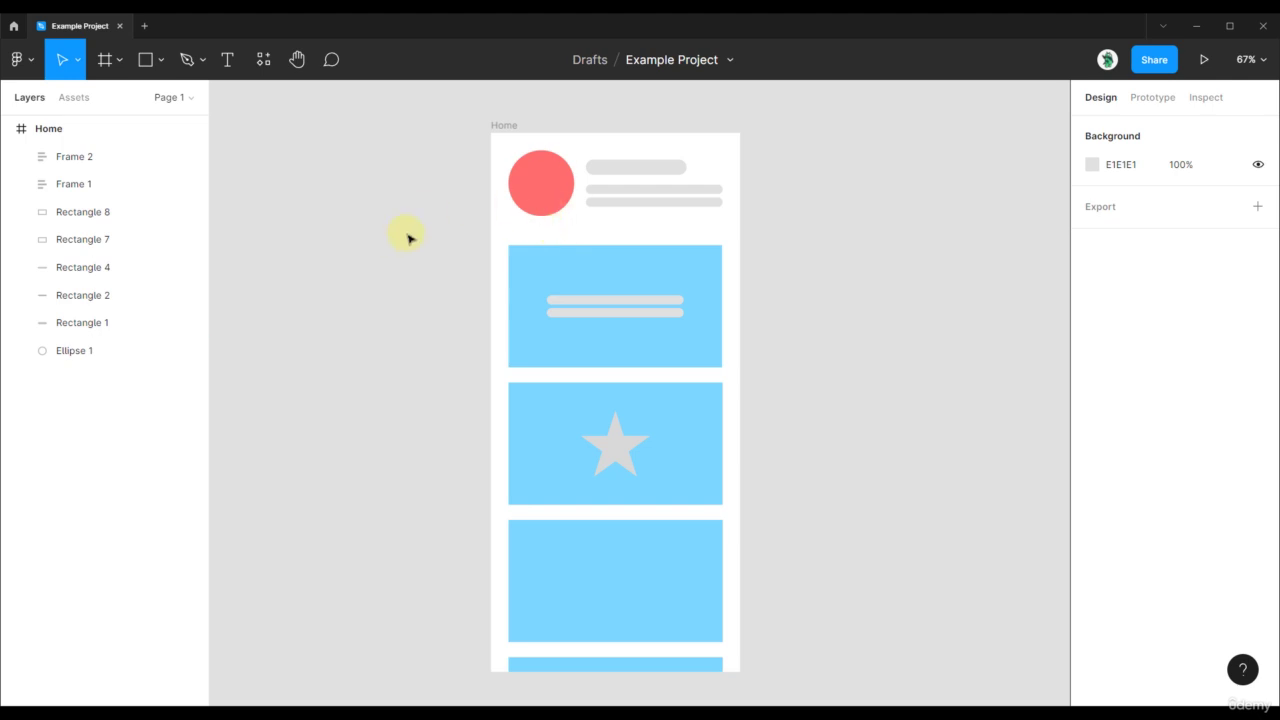
# Inspect the Home frame's layers and properties by selecting the frame, the red circle, the header bars and the blue cards in turn
pyautogui.click(497, 126)
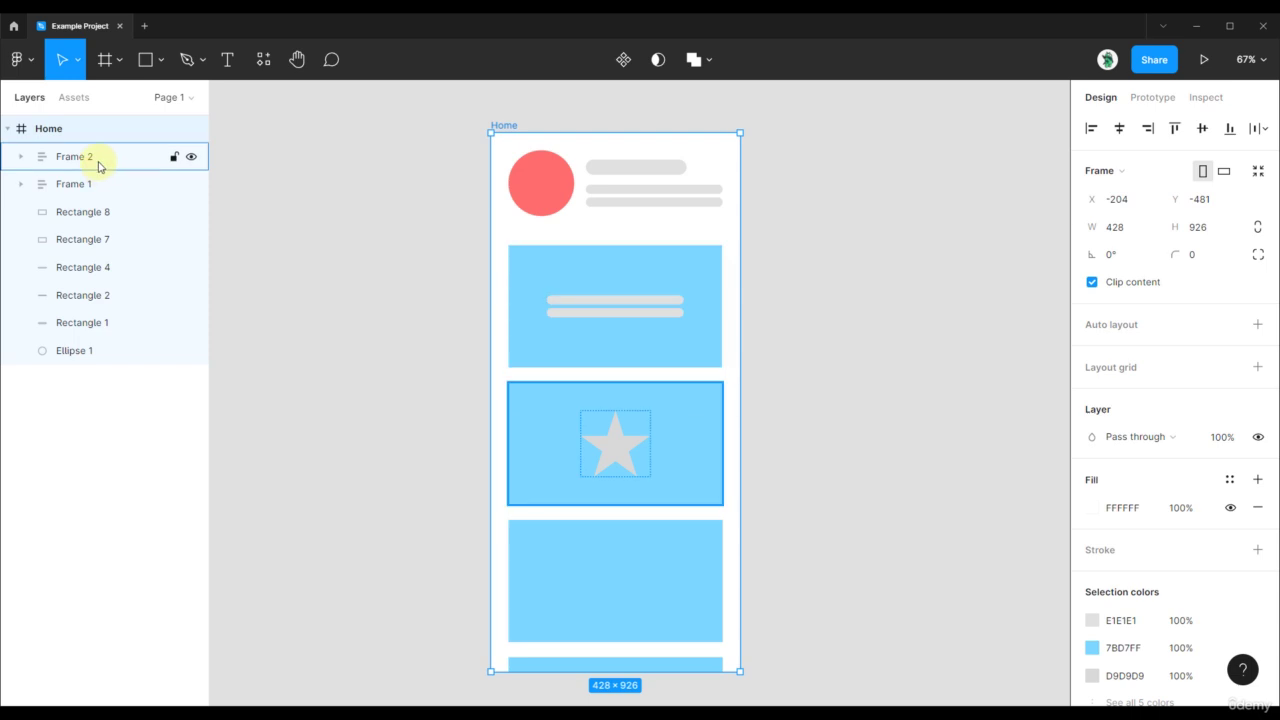
pyautogui.click(549, 195)
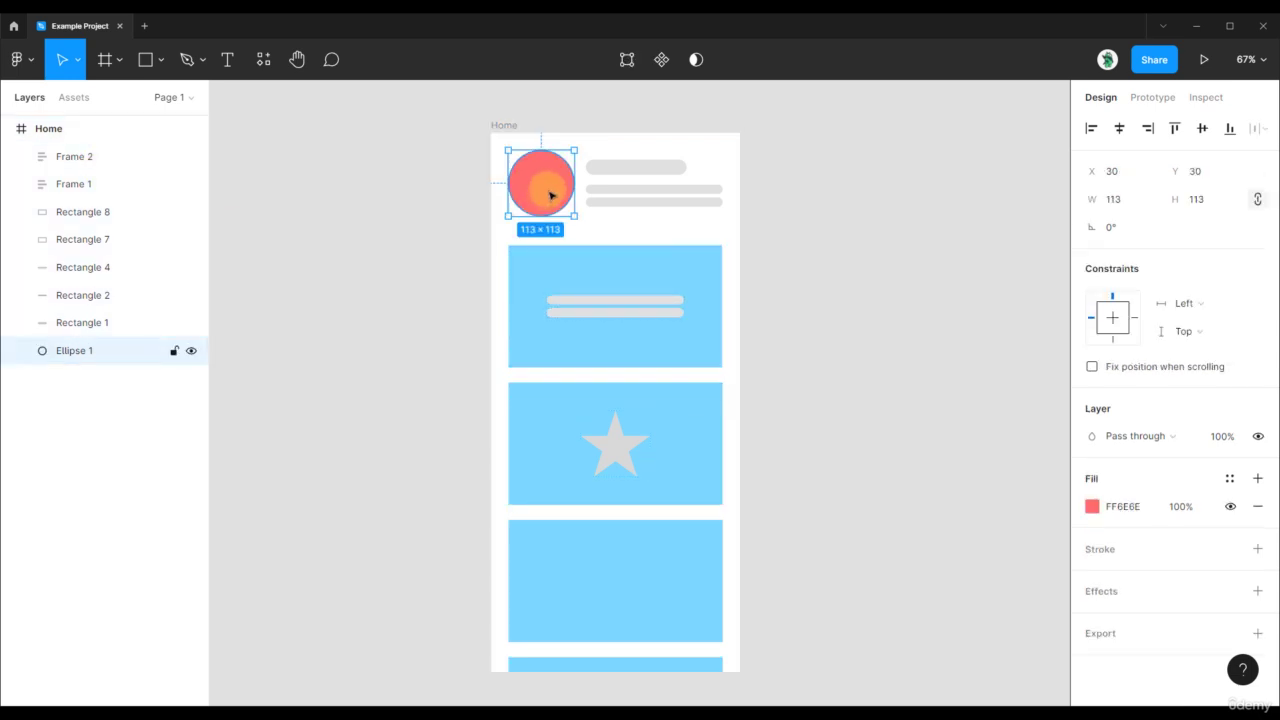
pyautogui.click(640, 169)
pyautogui.click(674, 190)
pyautogui.click(674, 205)
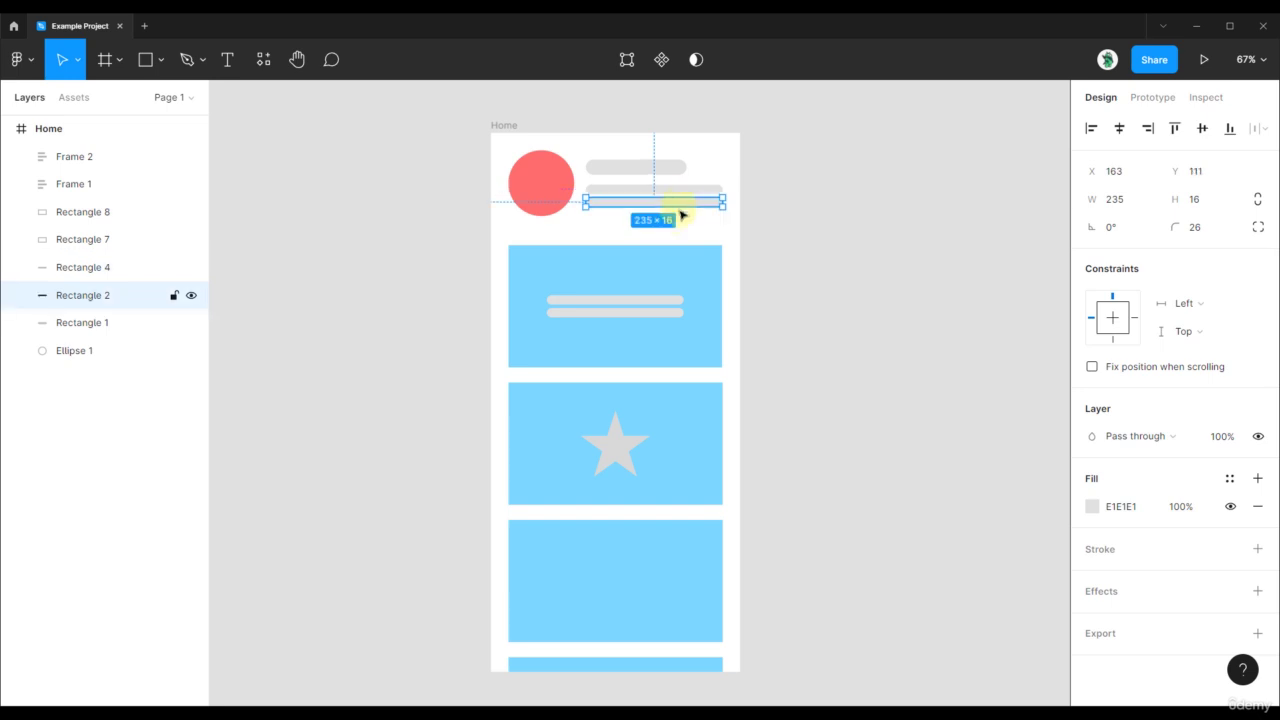
pyautogui.click(639, 265)
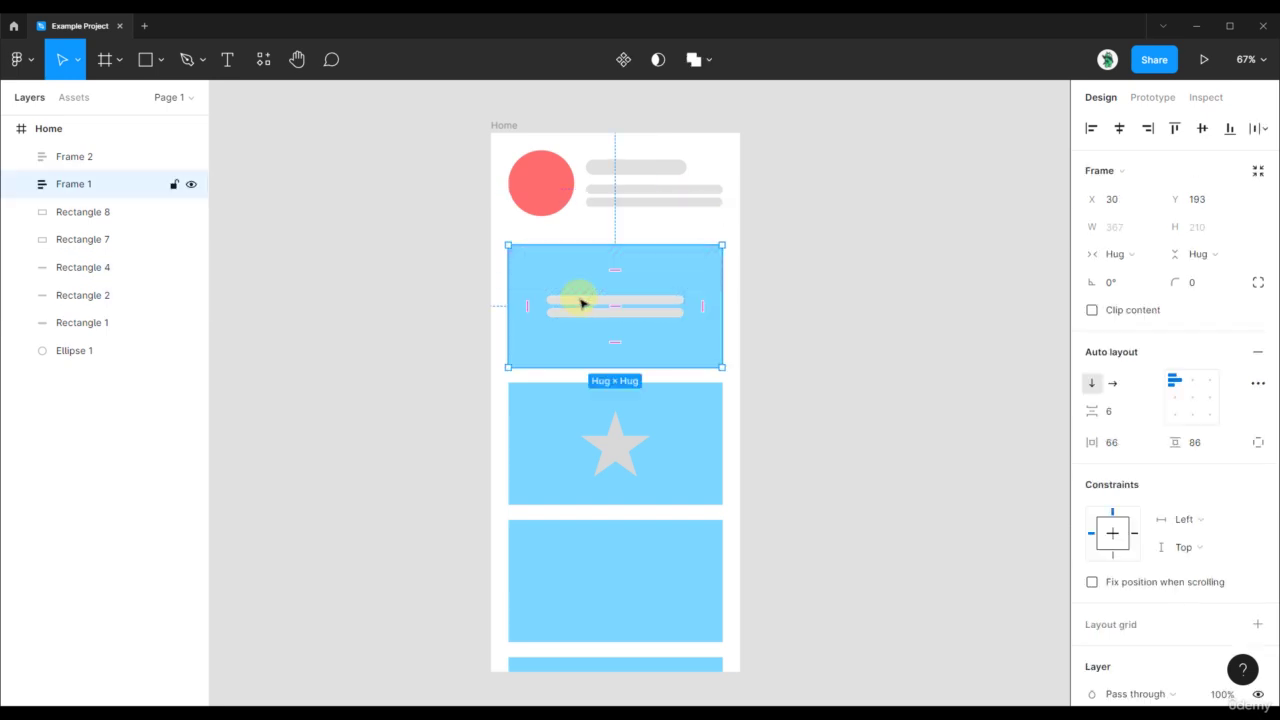
pyautogui.click(568, 402)
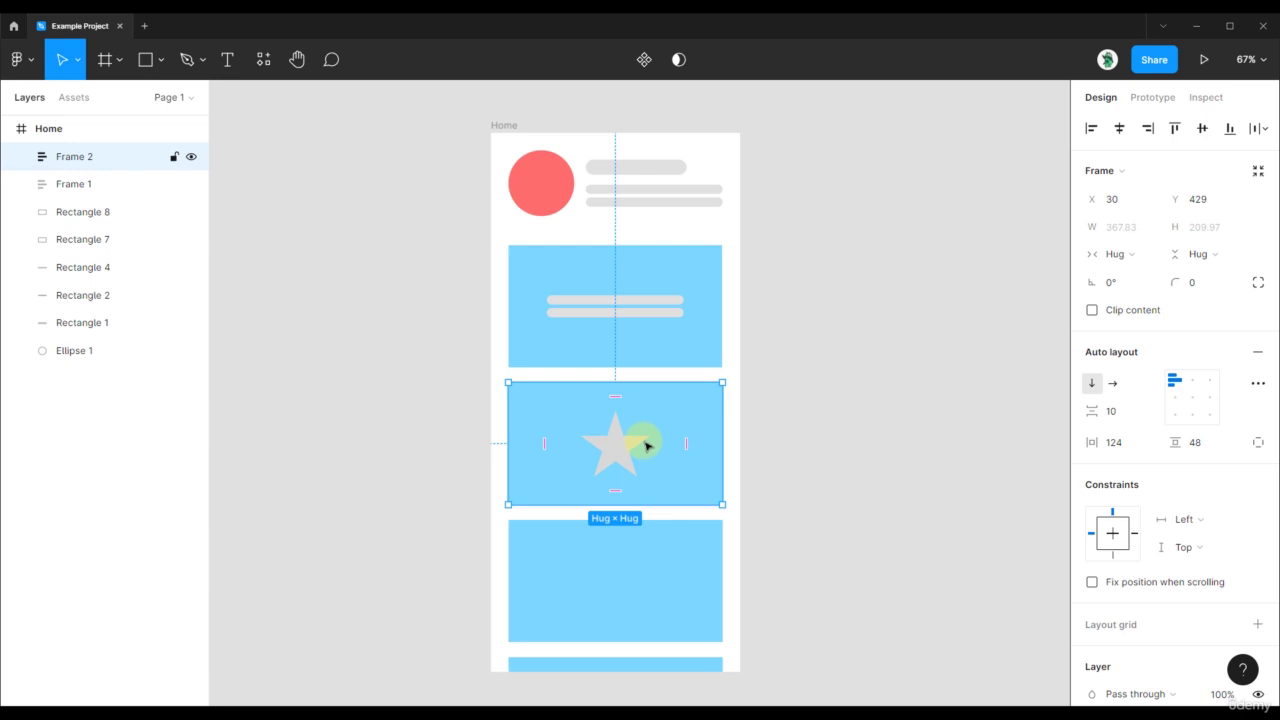
pyautogui.click(590, 562)
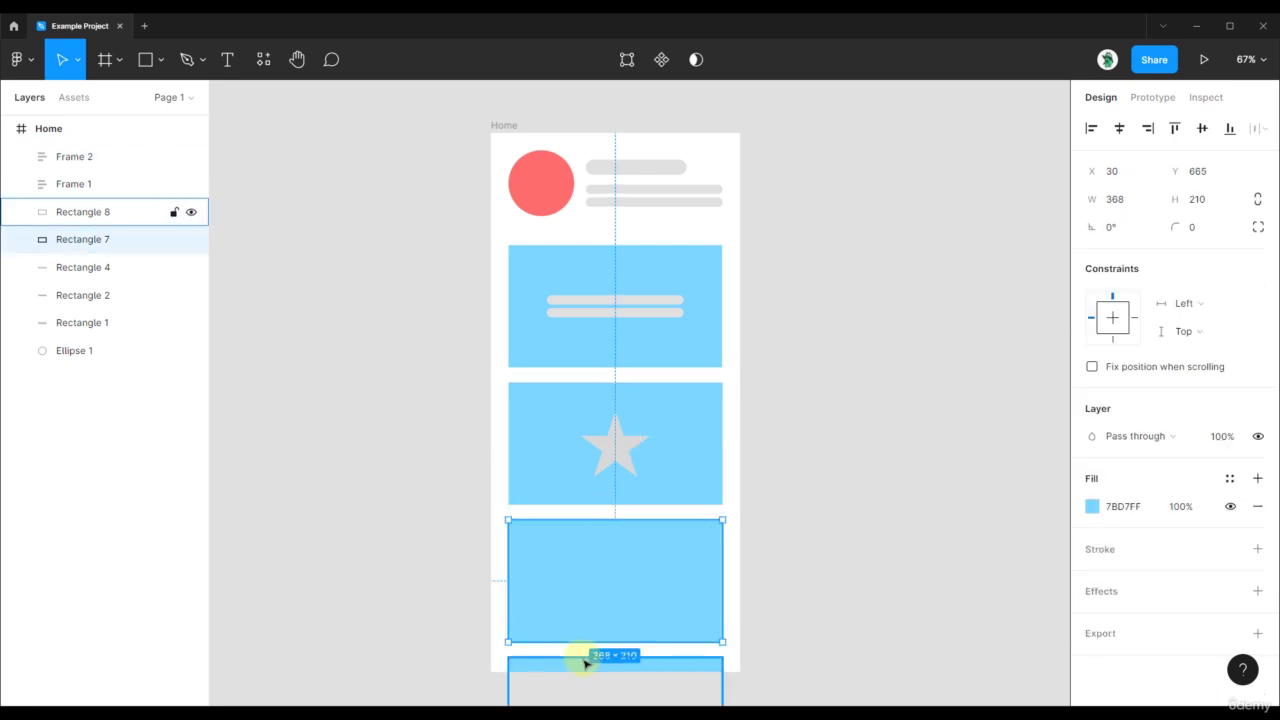
pyautogui.click(863, 423)
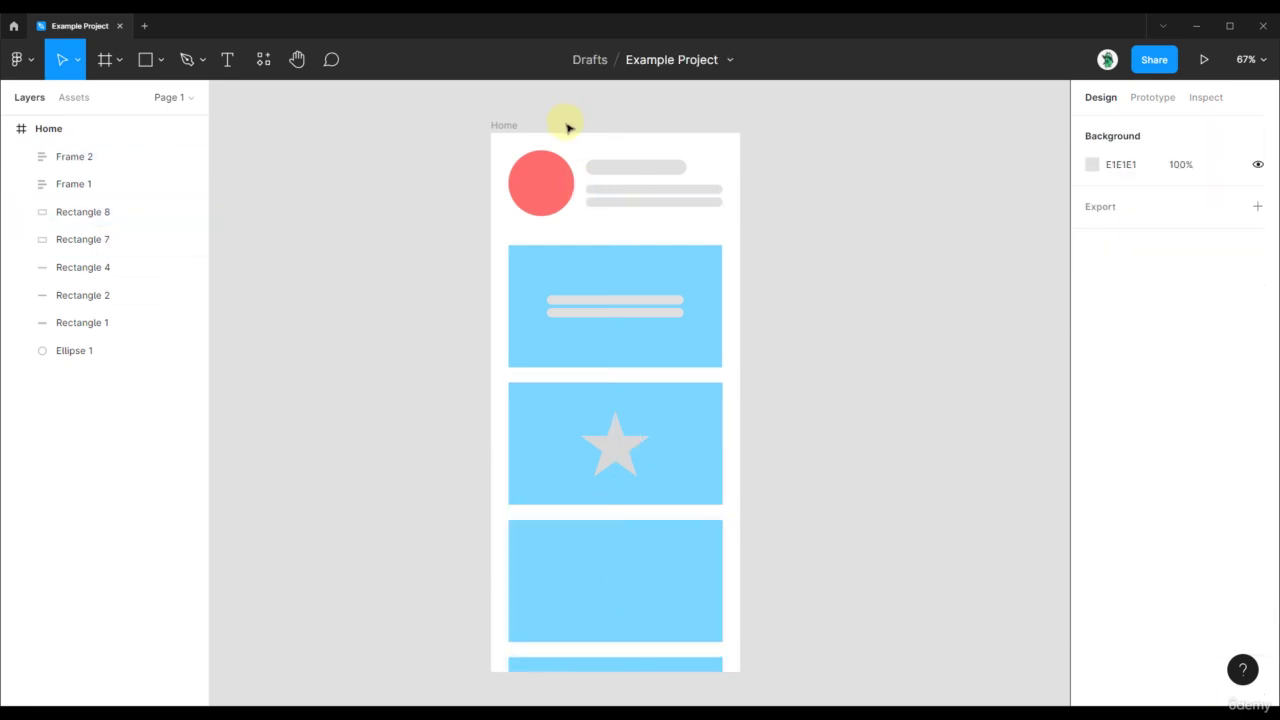
# Measure the distances from the Home frame's edges to the red circle and the header bars
pyautogui.scroll(3, 548, 150)
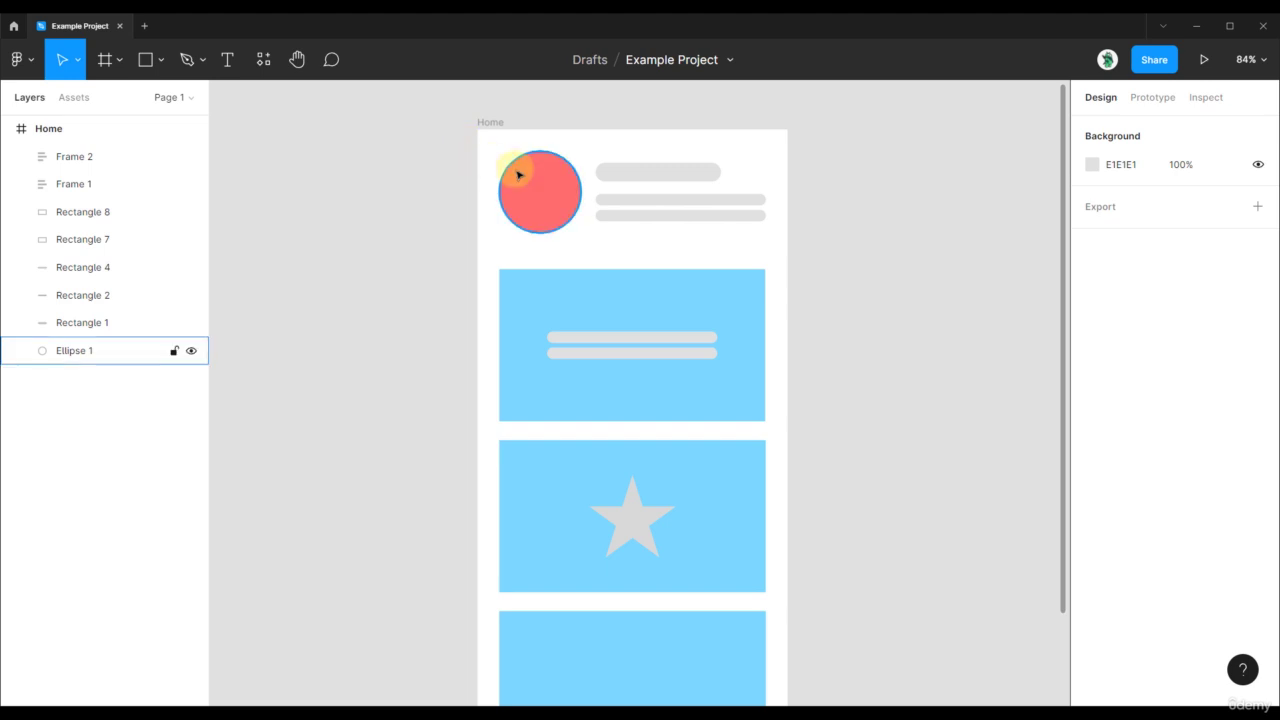
pyautogui.press('alt')
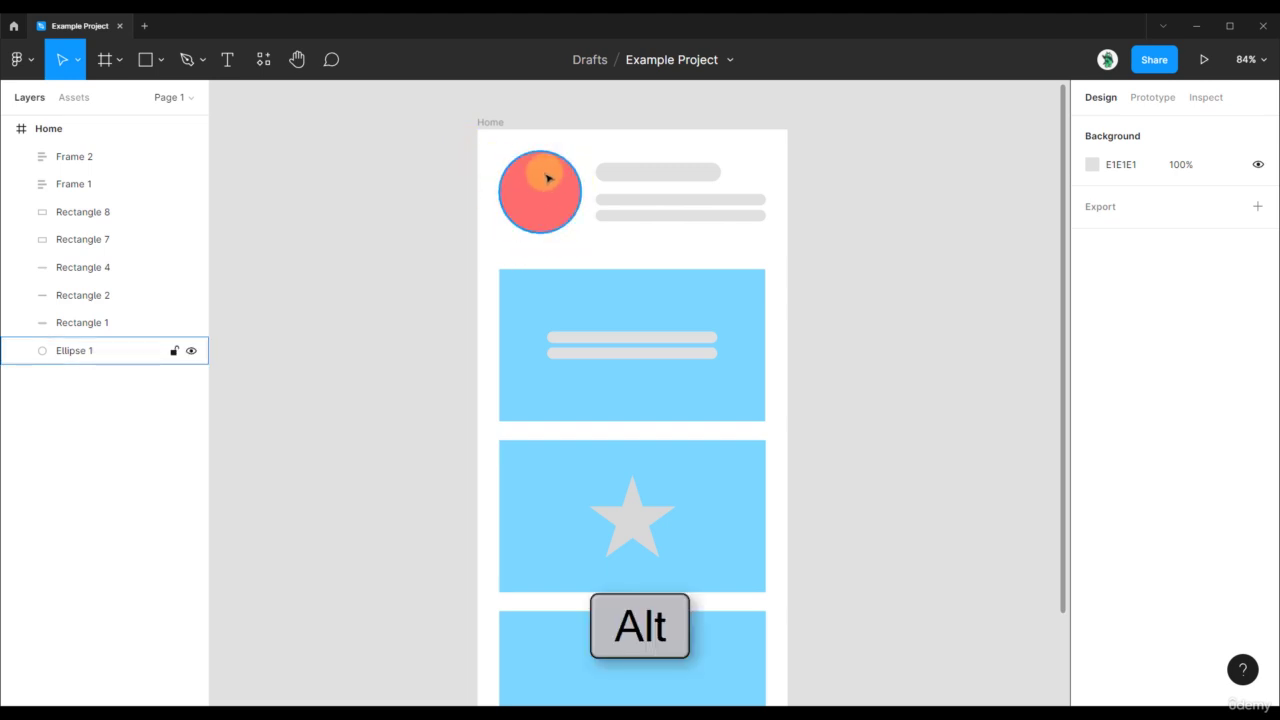
pyautogui.click(533, 206)
pyautogui.click(498, 126)
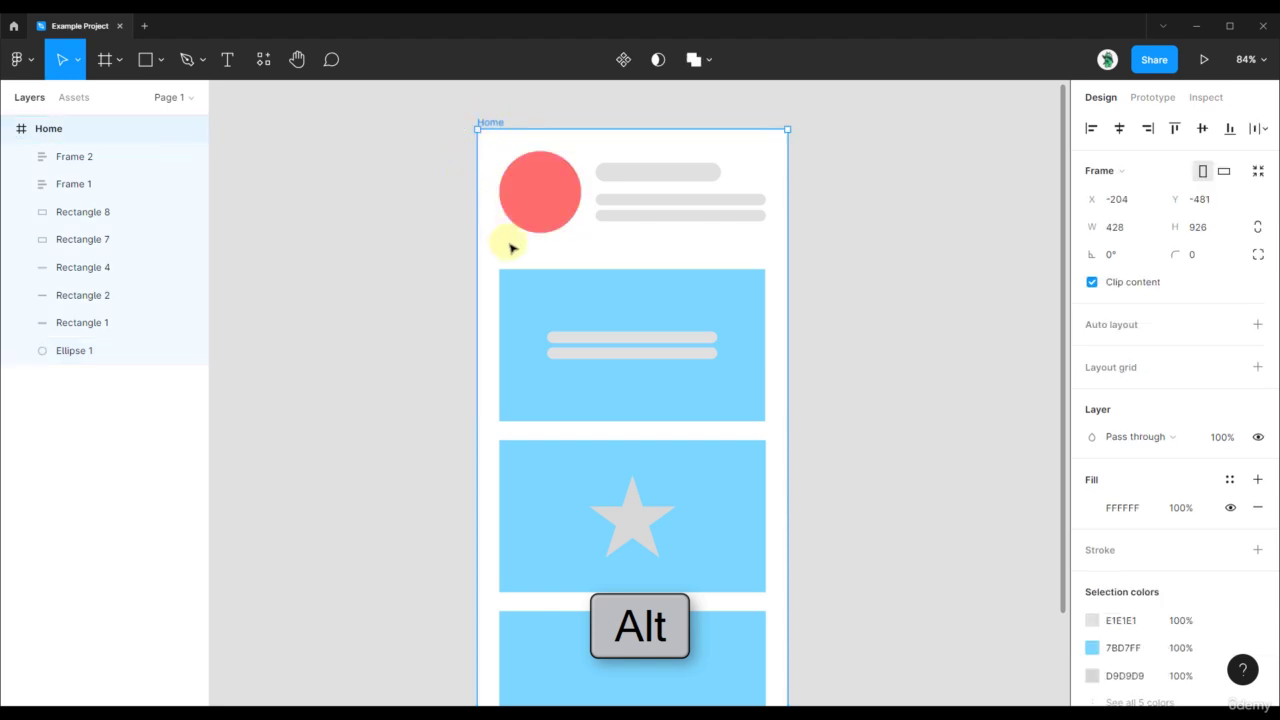
pyautogui.moveTo(546, 207)
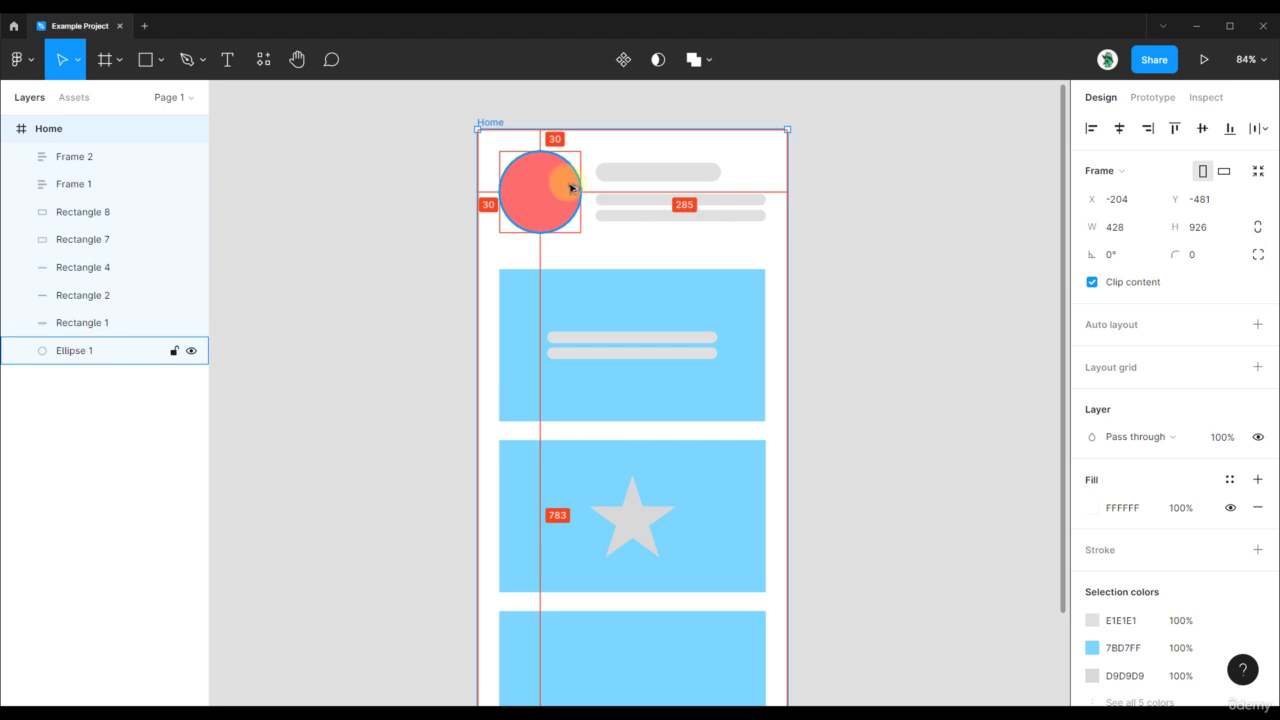
pyautogui.moveTo(630, 176)
pyautogui.moveTo(673, 205)
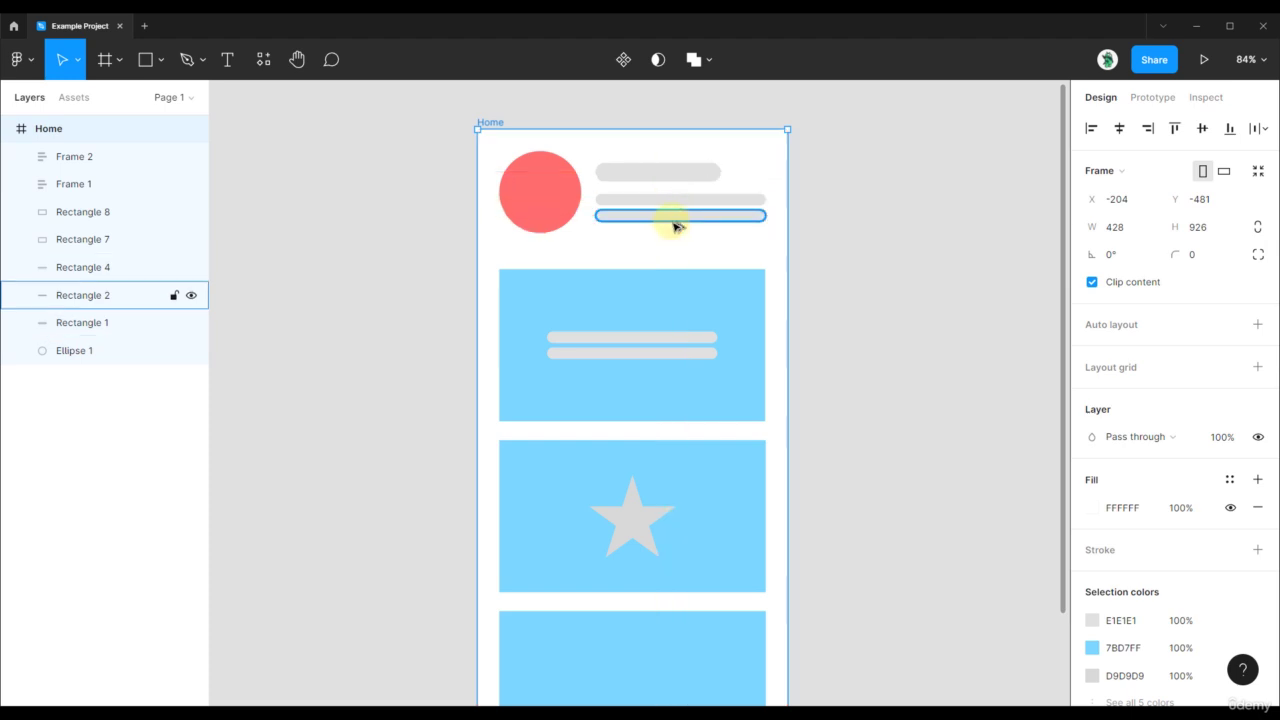
# Measure the spacing between the first blue card and the header elements above it, and clear the selection
pyautogui.click(548, 316)
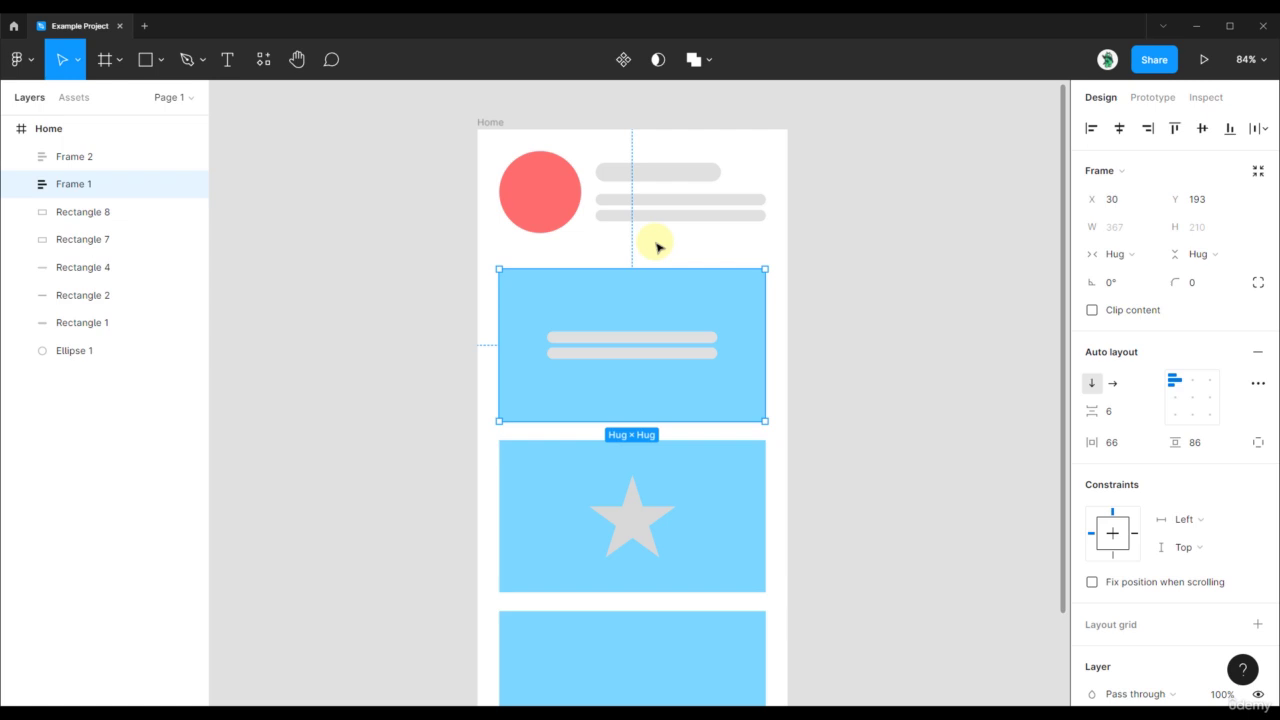
pyautogui.press('alt')
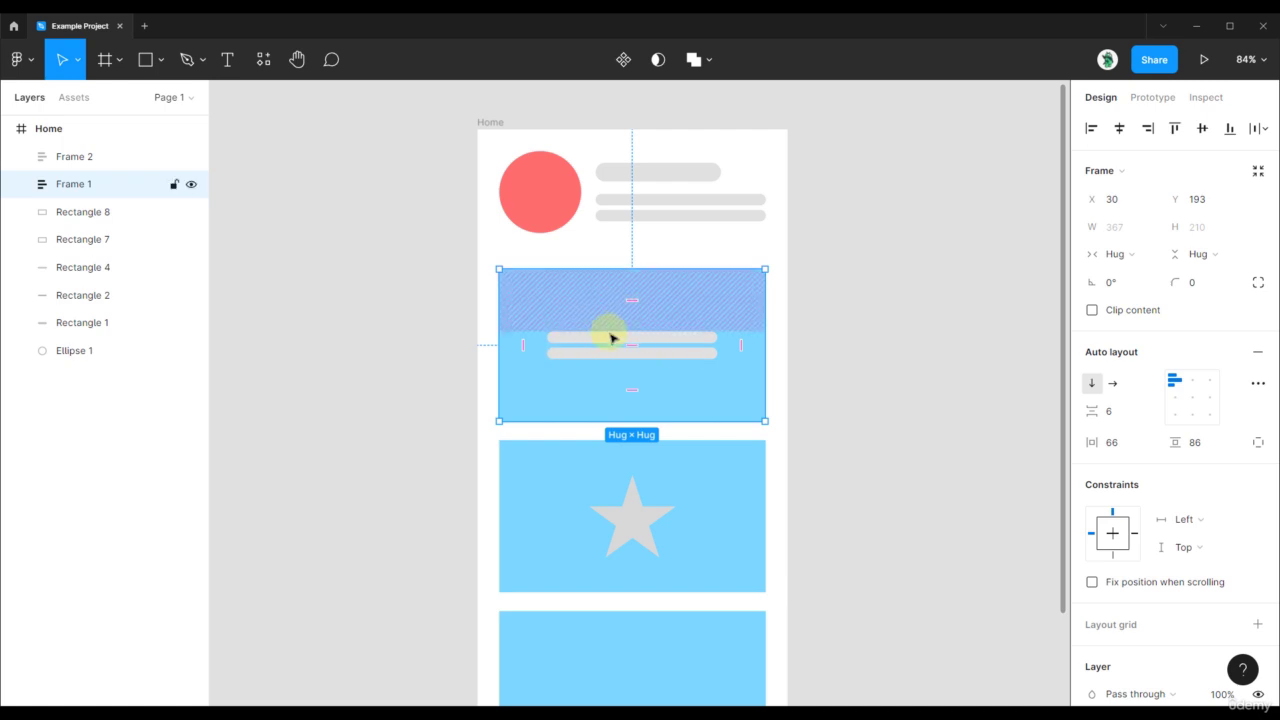
pyautogui.click(811, 337)
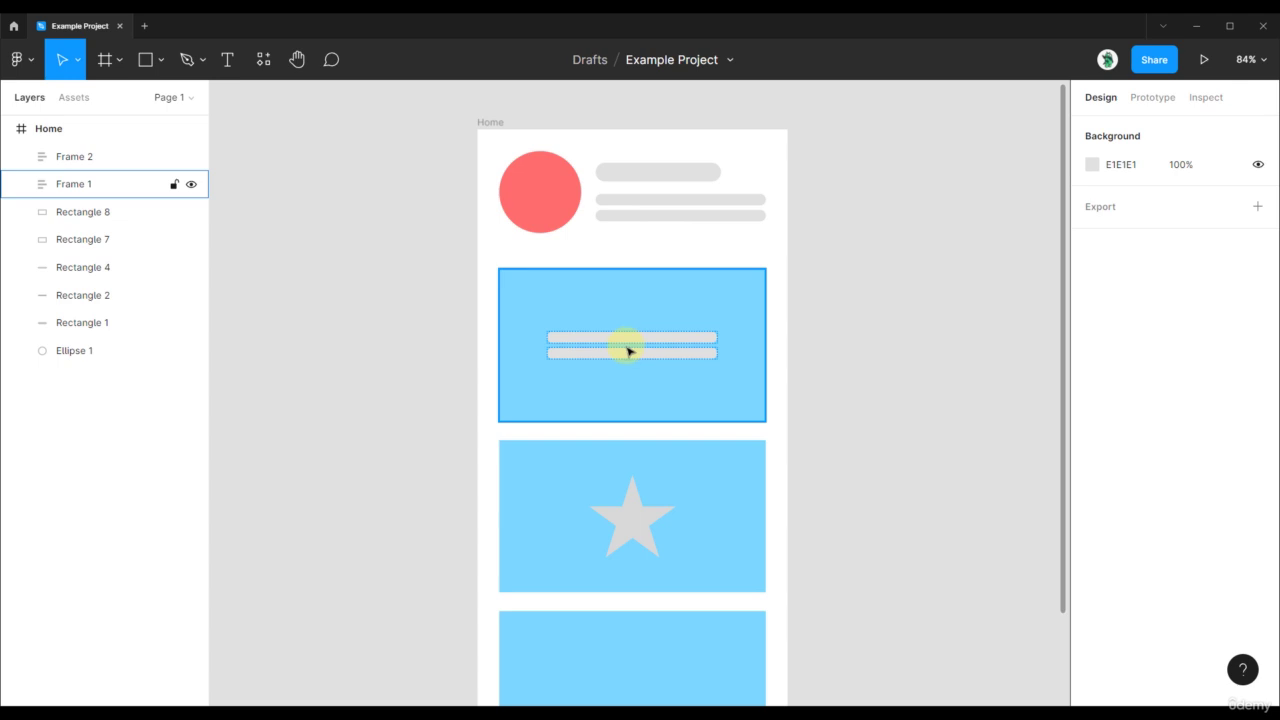
# Measure the distances from the first card's upper nested bar to the card's edges, and from the red circle to the header bars
pyautogui.press('ctrl')
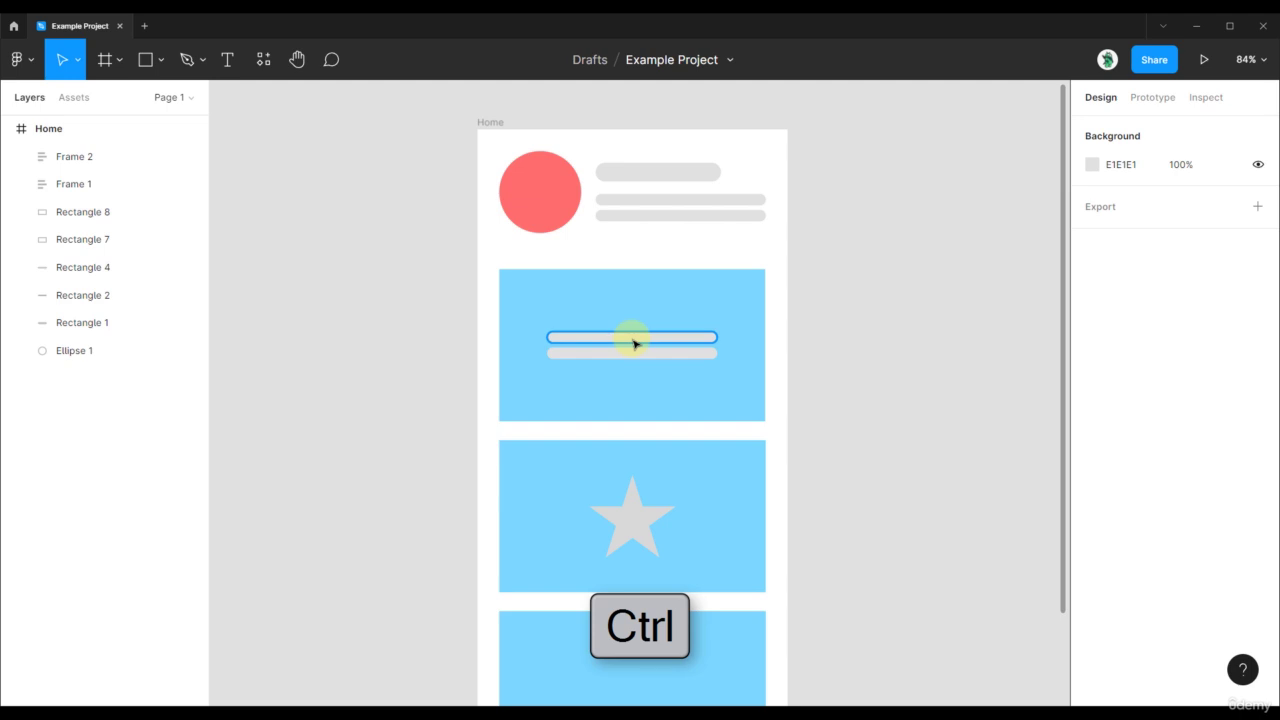
pyautogui.keyDown('ctrl'); pyautogui.click(633, 343); pyautogui.keyUp('ctrl')
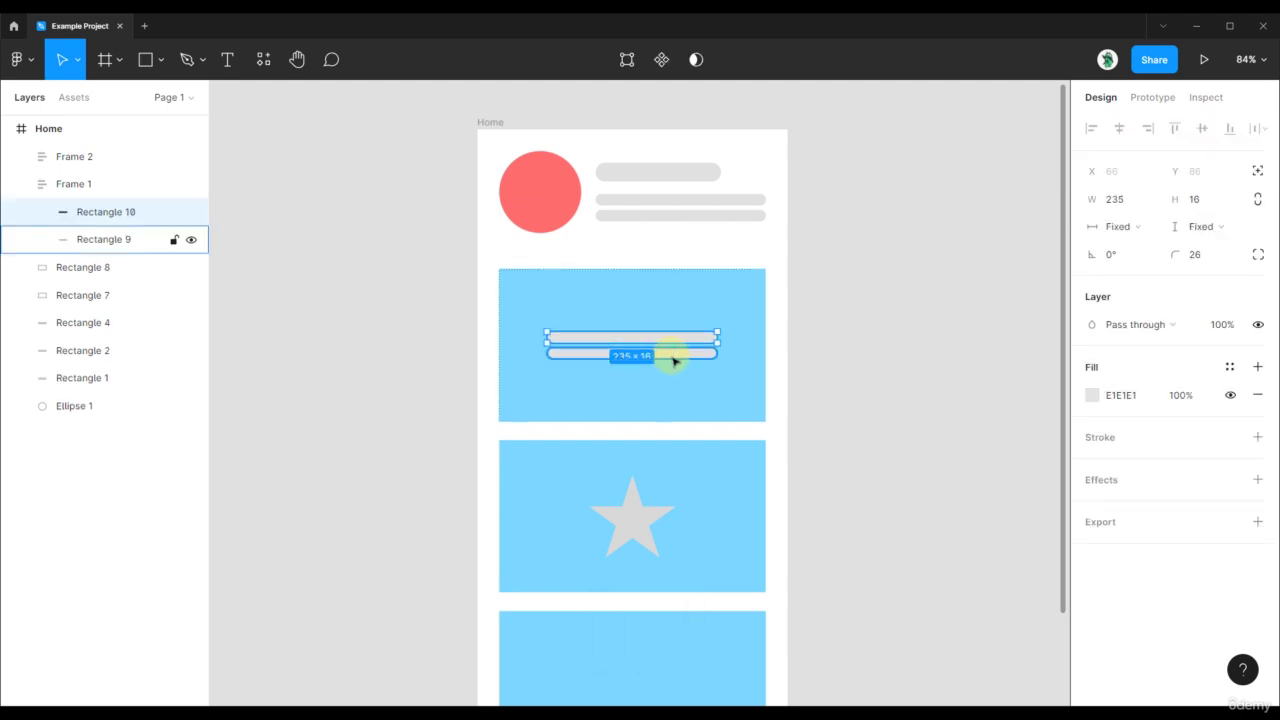
pyautogui.press('alt')
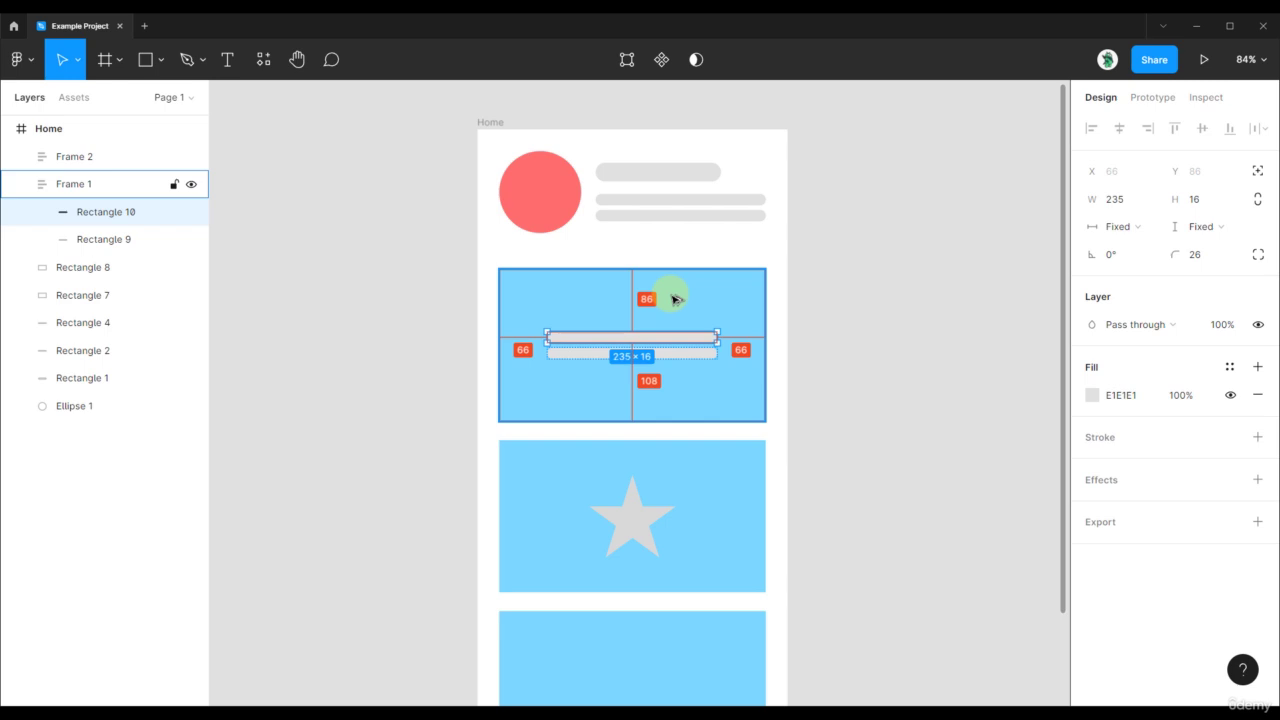
pyautogui.click(568, 220)
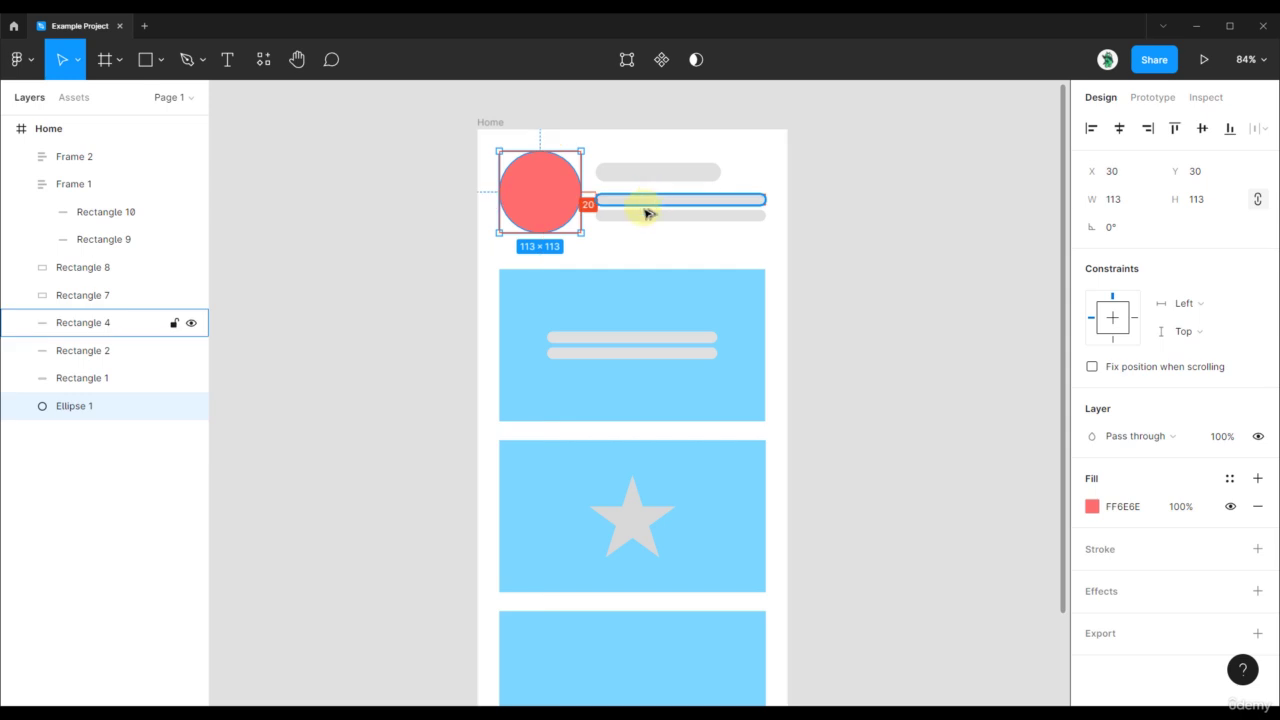
pyautogui.click(826, 420)
# Inspect the second blue card and the star nested inside it by selecting each, and clear the selection
pyautogui.moveTo(822, 436); pyautogui.dragTo(824, 342)
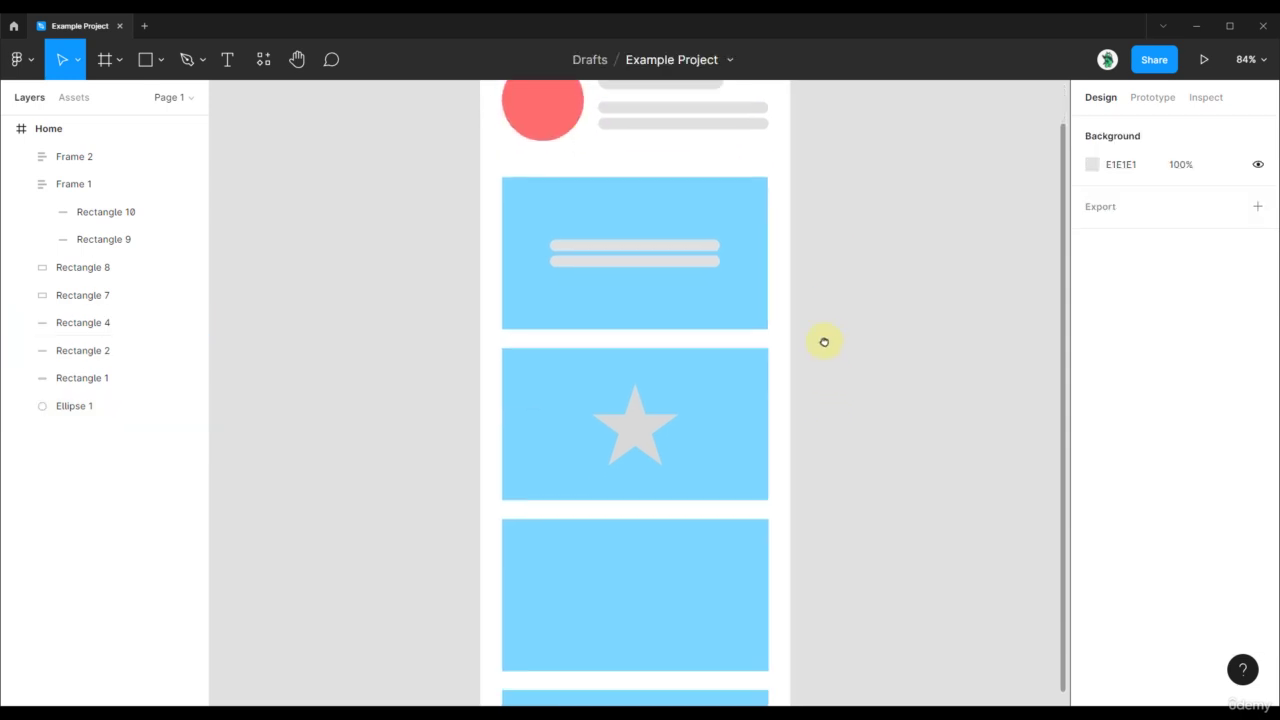
pyautogui.scroll(5, 615, 440)
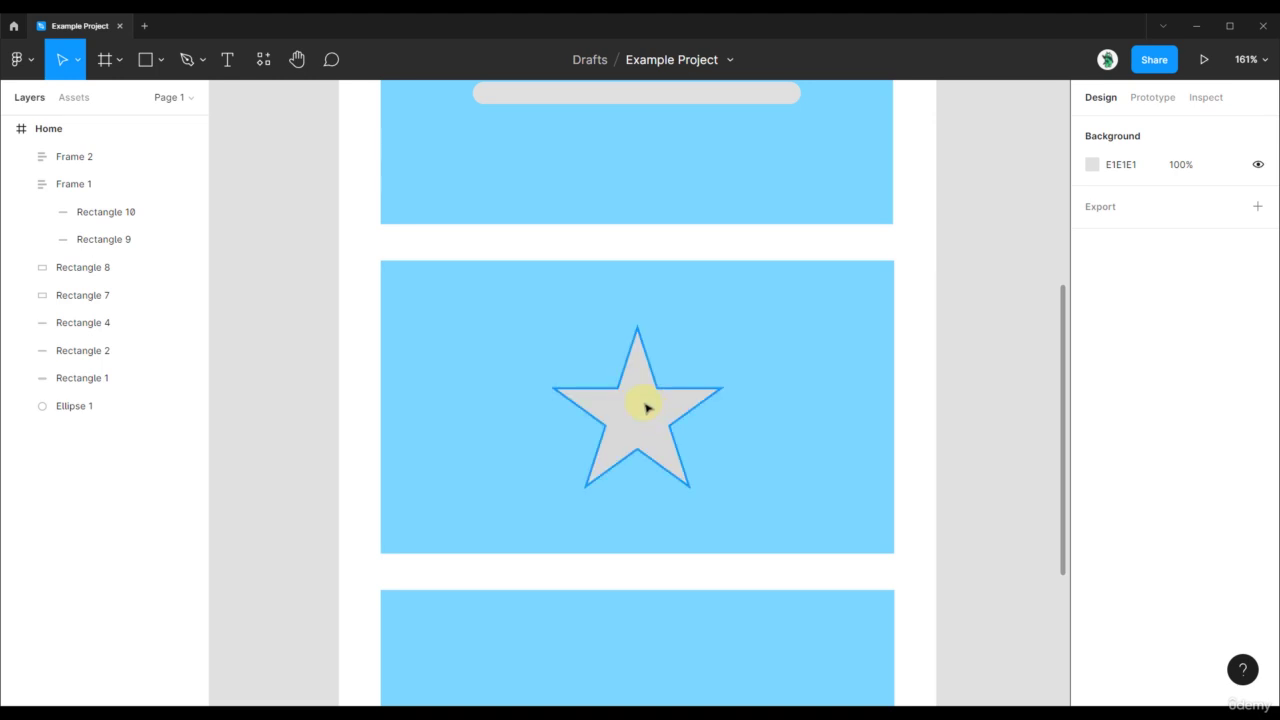
pyautogui.scroll(2, 646, 408)
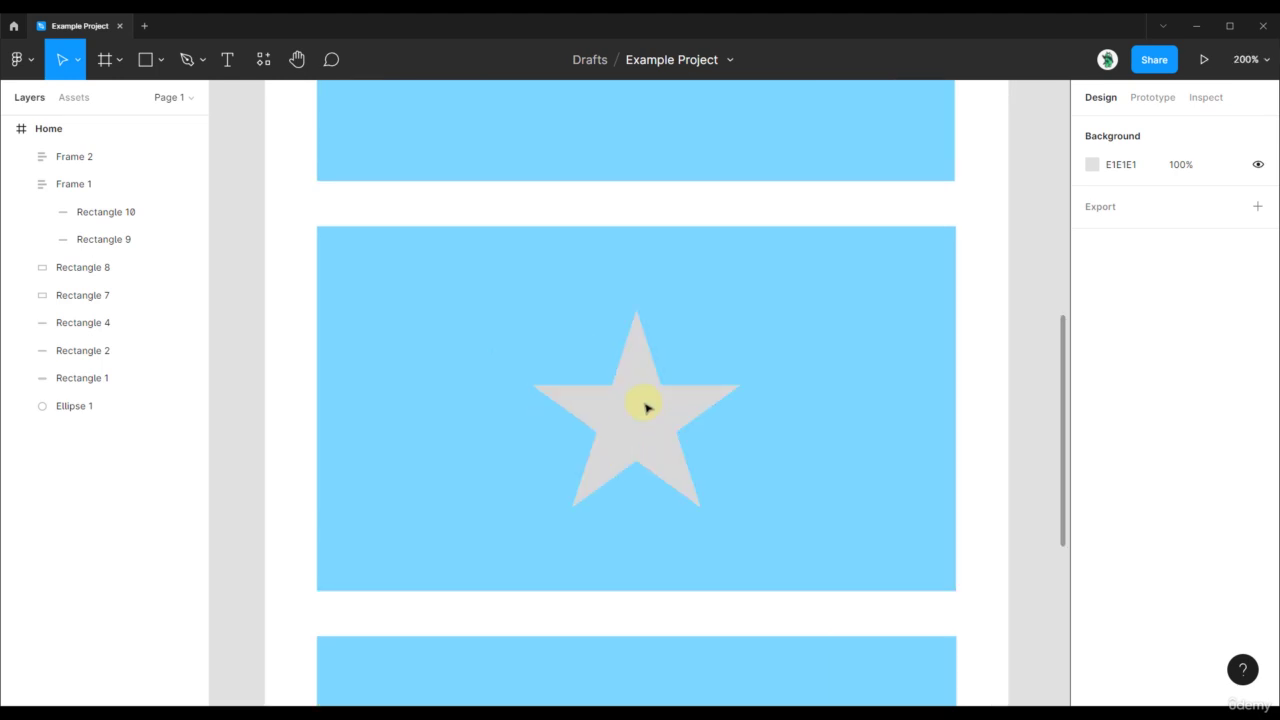
pyautogui.click(646, 411)
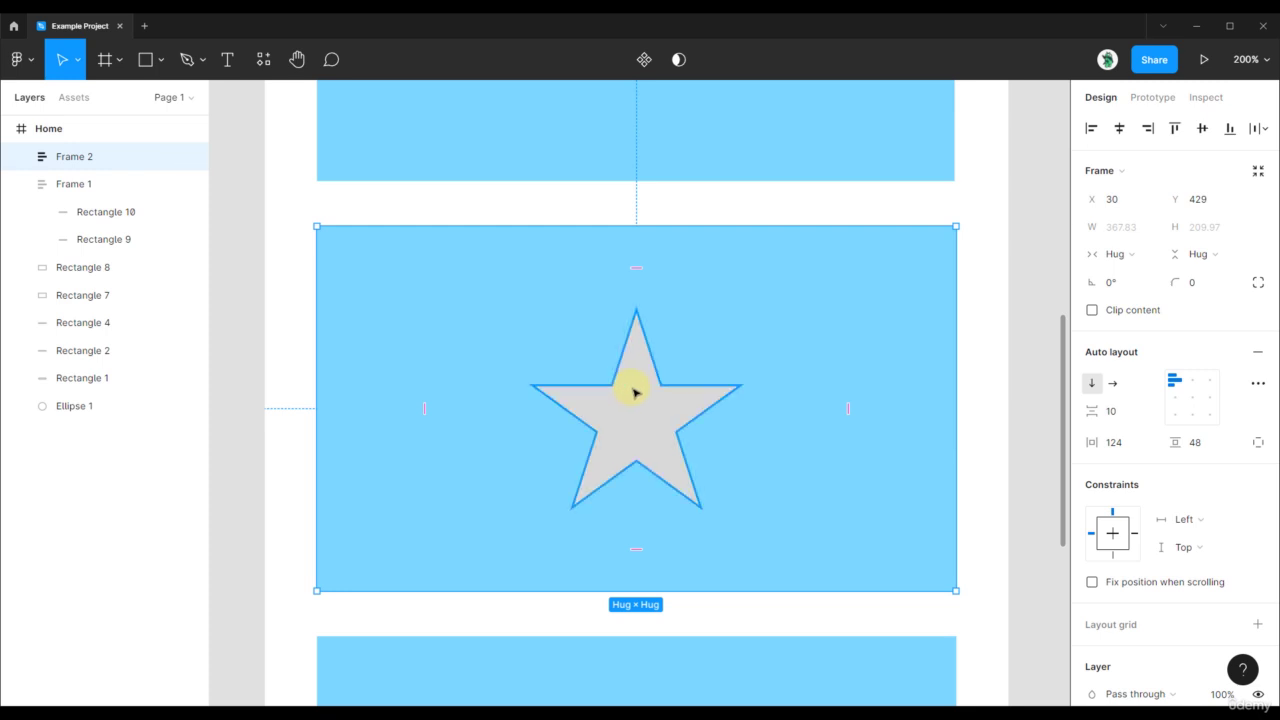
pyautogui.click(634, 393)
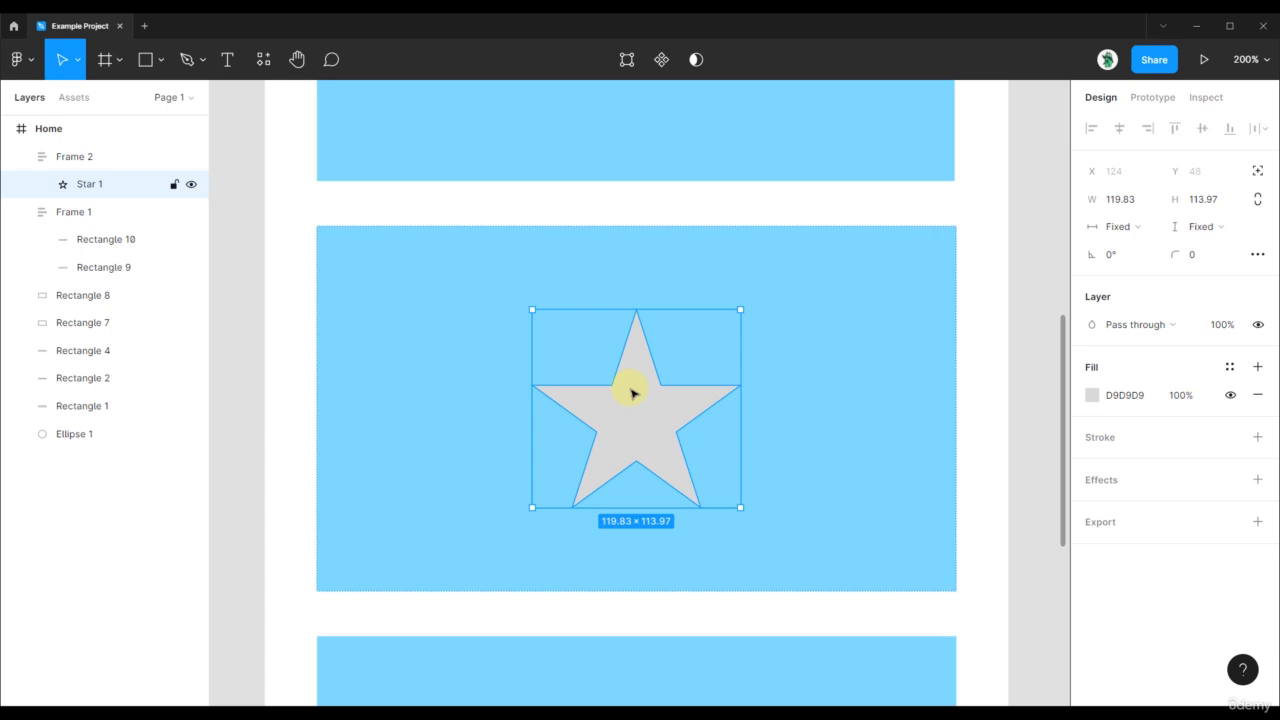
pyautogui.scroll(-2, 632, 393)
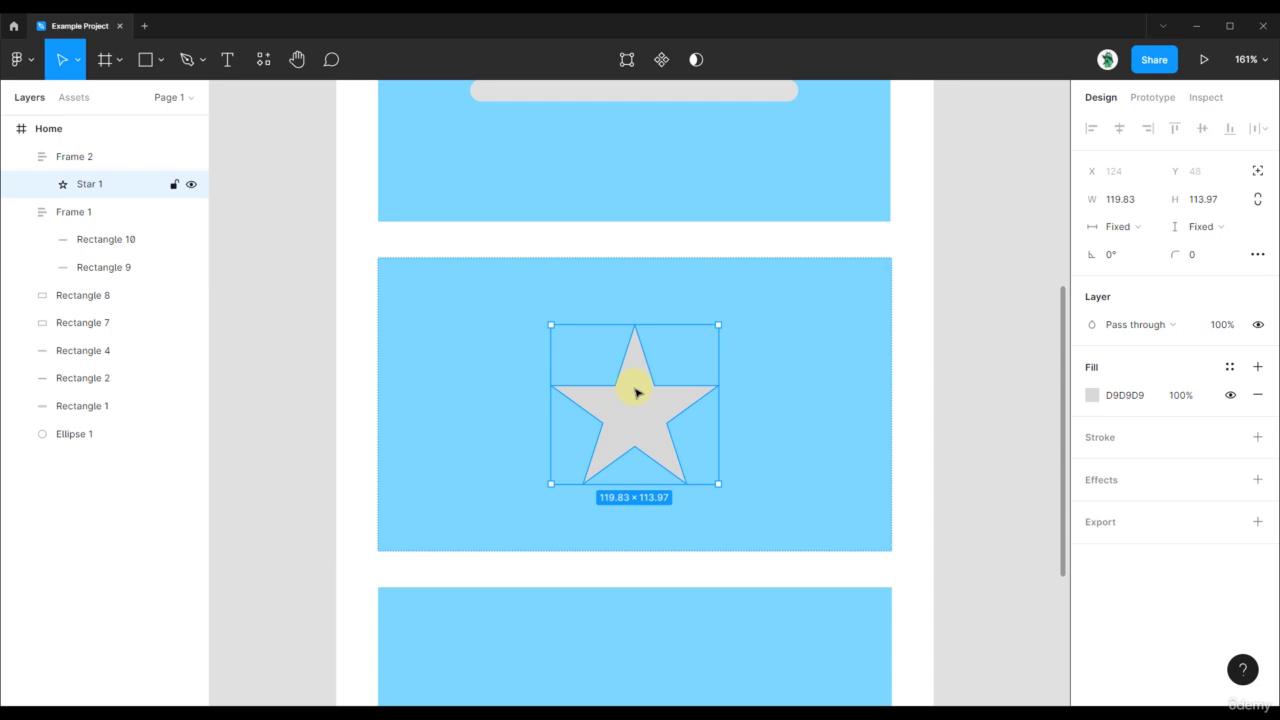
pyautogui.click(950, 357)
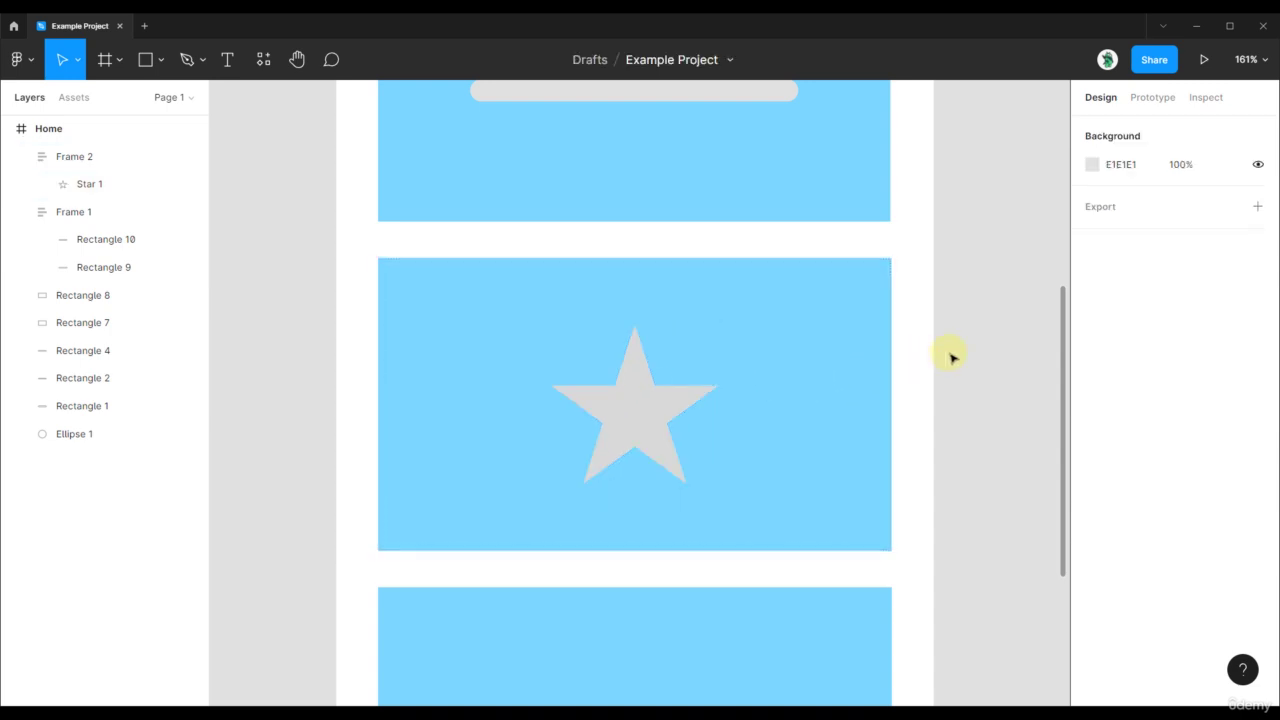
# Collapse Frame 2 and Frame 1, expand Frame 2 to select its Star 1 layer, and collapse it again with nothing selected
pyautogui.click(20, 157)
pyautogui.click(20, 185)
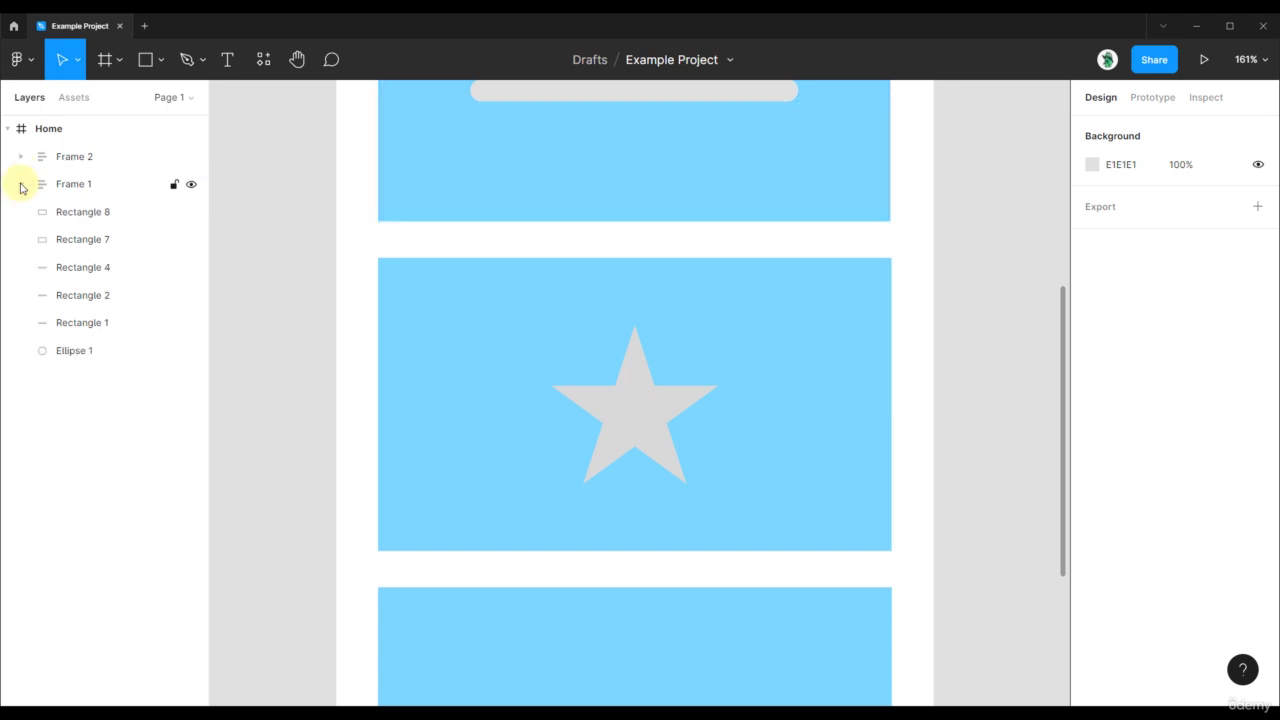
pyautogui.click(20, 159)
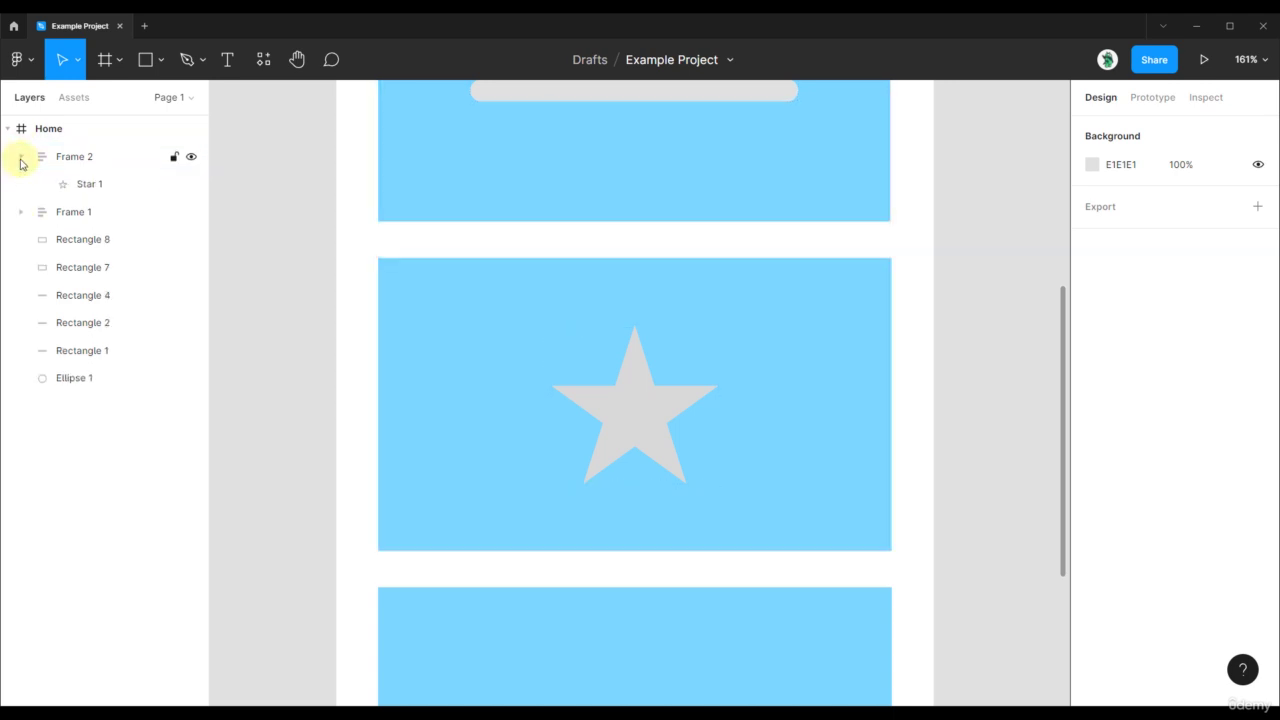
pyautogui.click(87, 184)
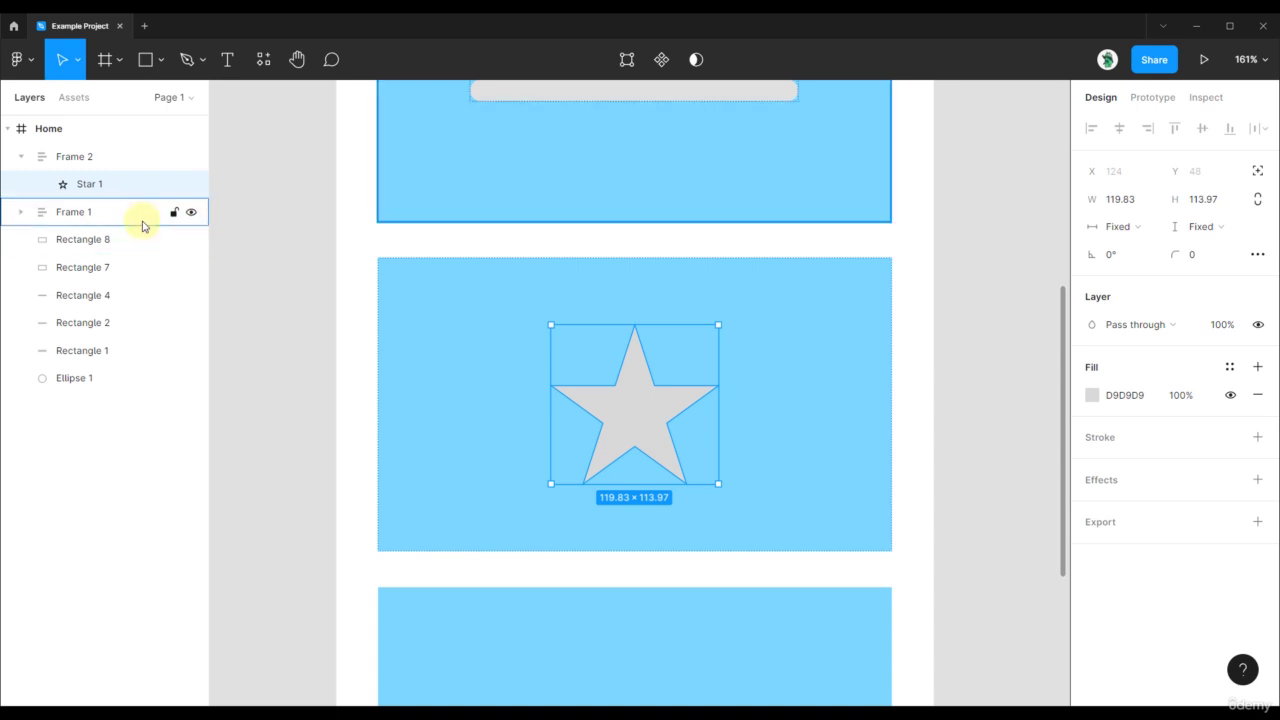
pyautogui.click(20, 159)
pyautogui.click(953, 341)
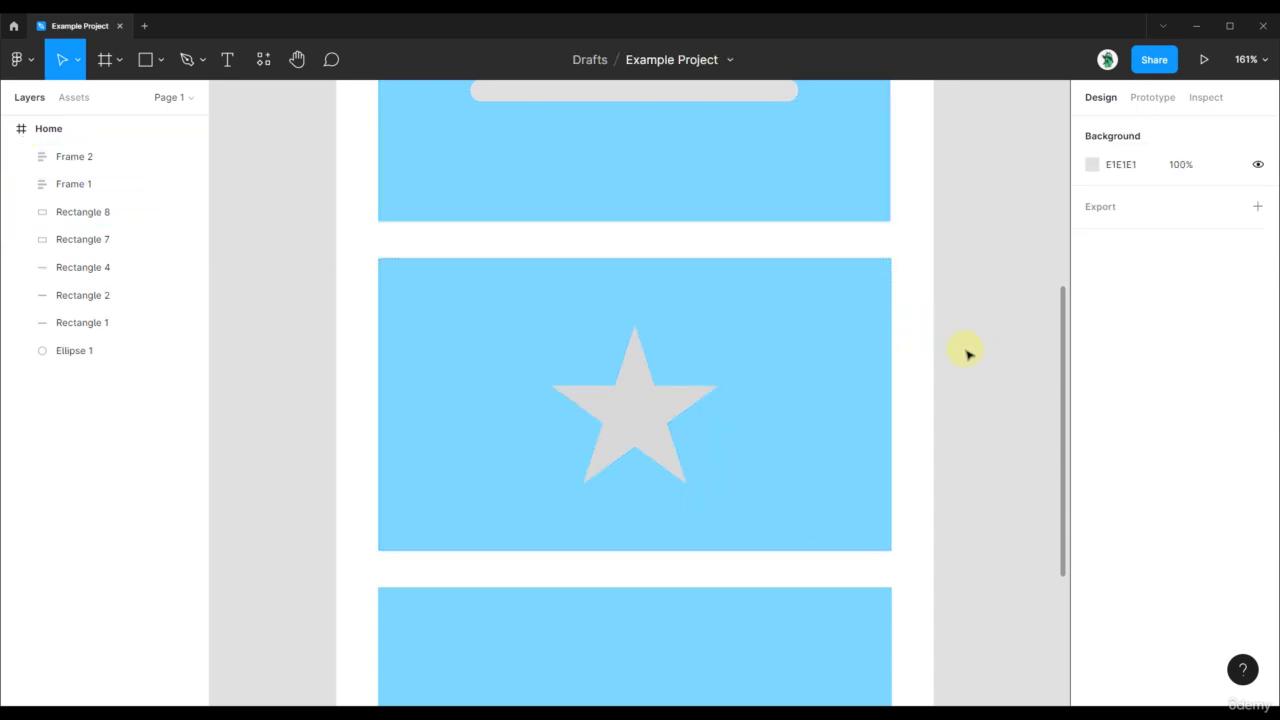
# Select the star nested in the second card and measure its distances to the card's edges
pyautogui.click(682, 341)
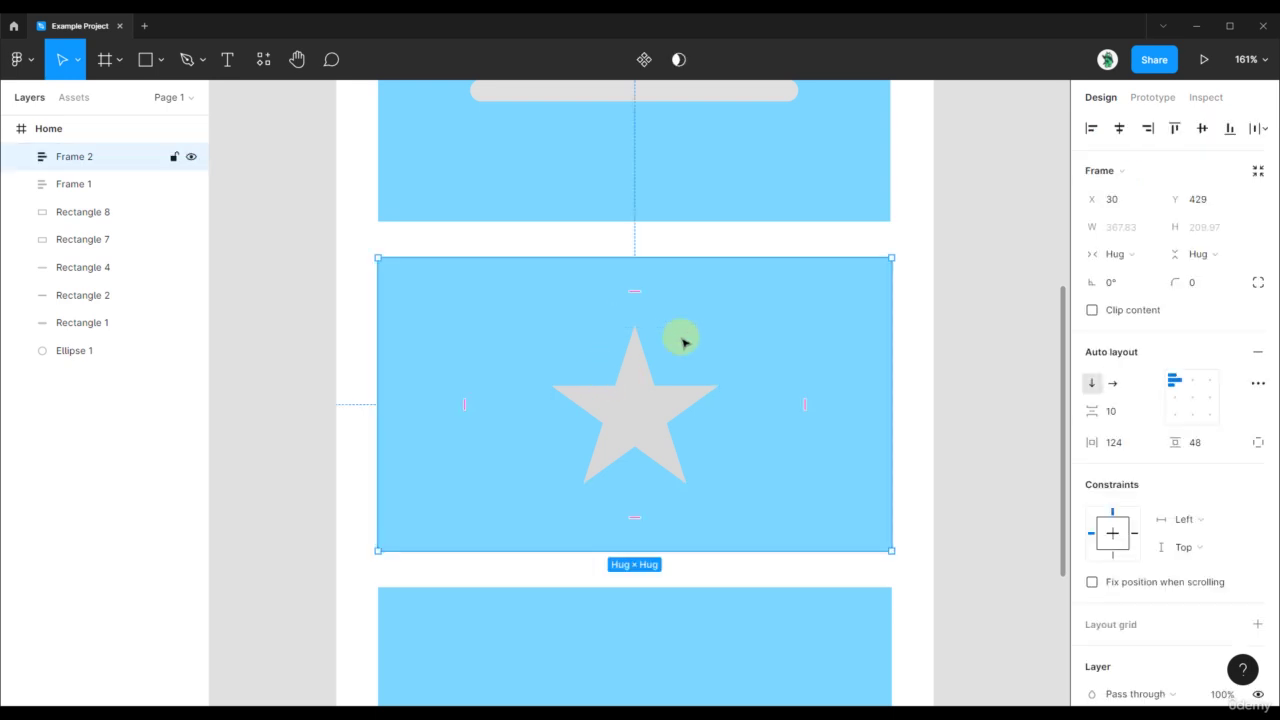
pyautogui.click(682, 341)
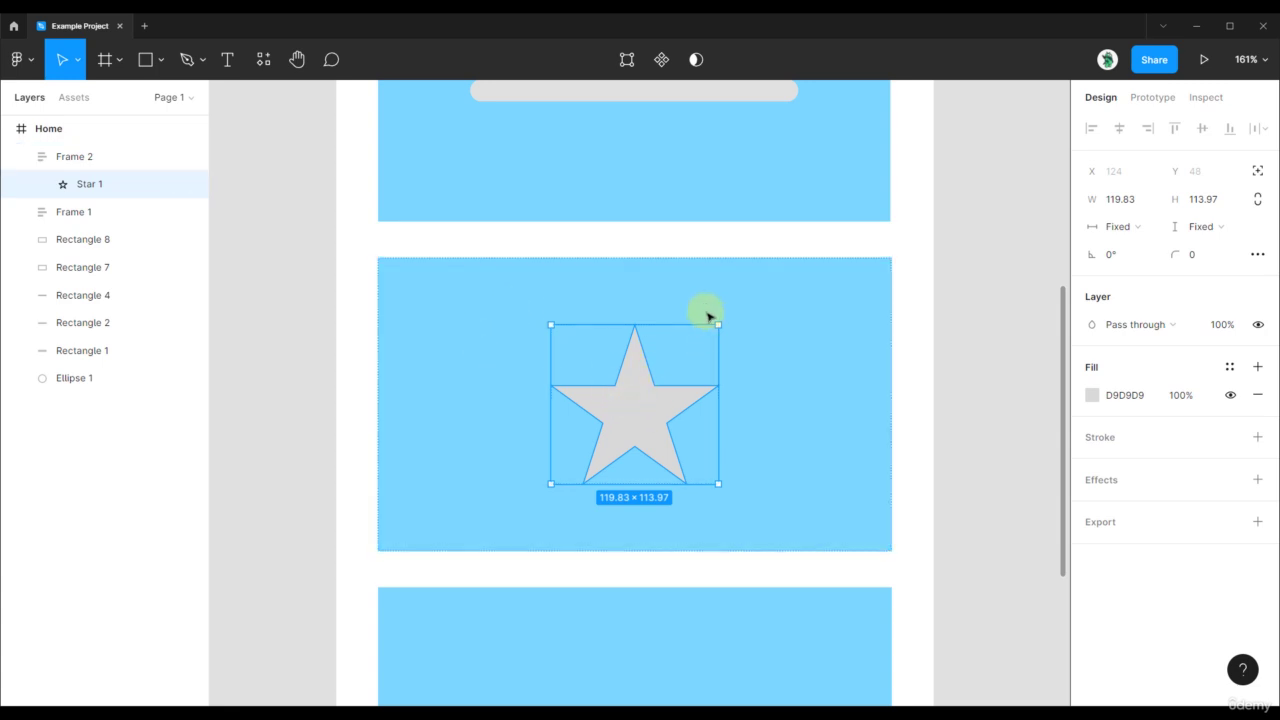
pyautogui.press('alt')
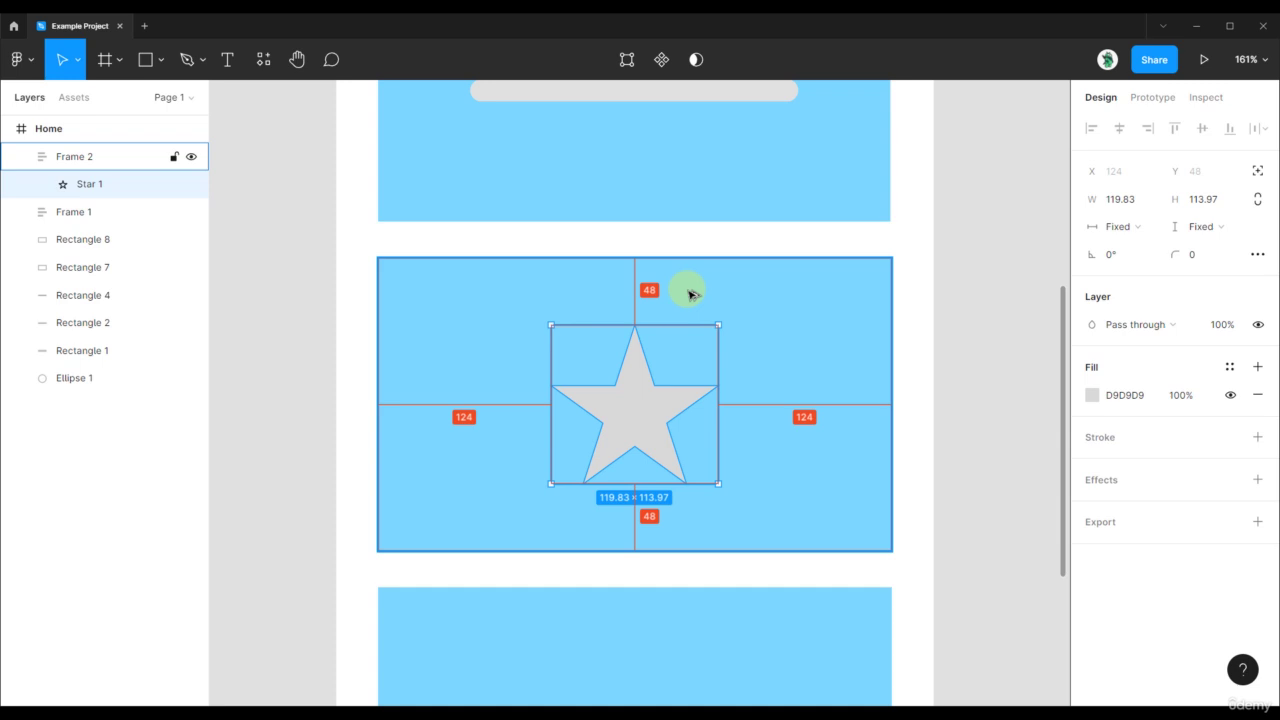
# Enter vector editing on the second card's star, select its upper-left inner point, and measure the distances from it to the star's other points
pyautogui.doubleClick(617, 392)
pyautogui.keyDown('ctrl'); pyautogui.scroll(5, 617, 392); pyautogui.keyUp('ctrl')
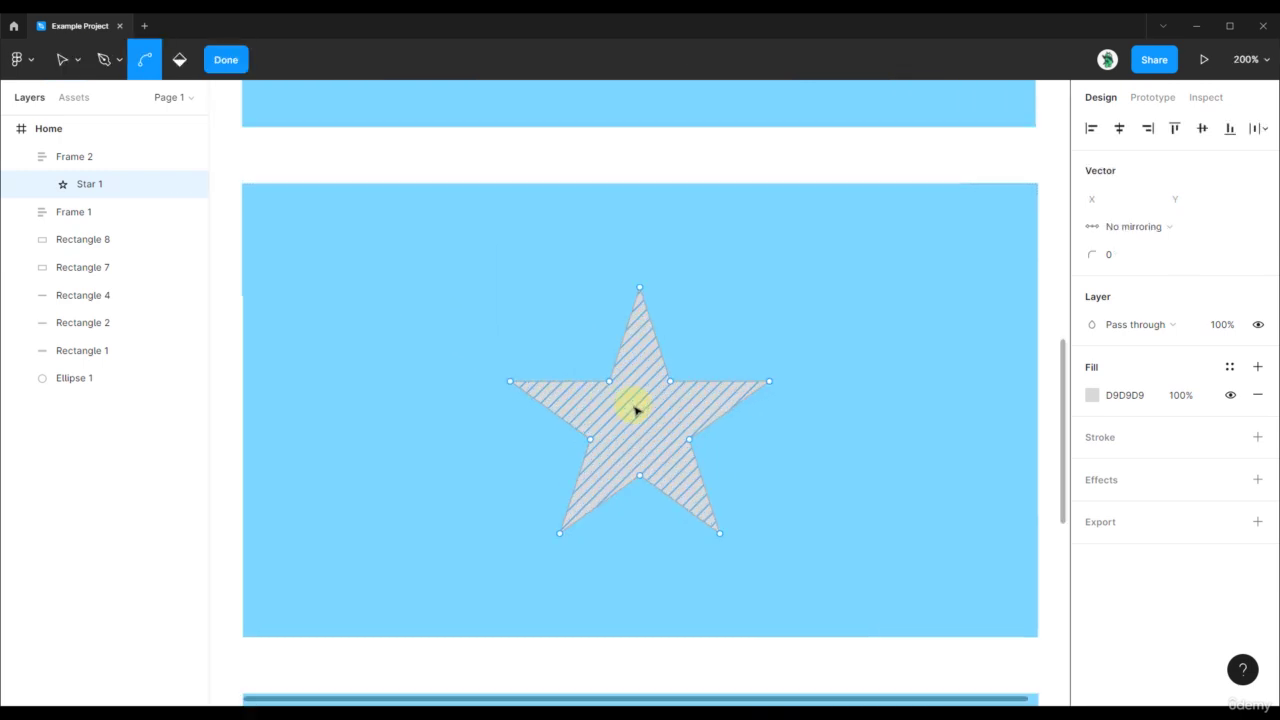
pyautogui.press('v')
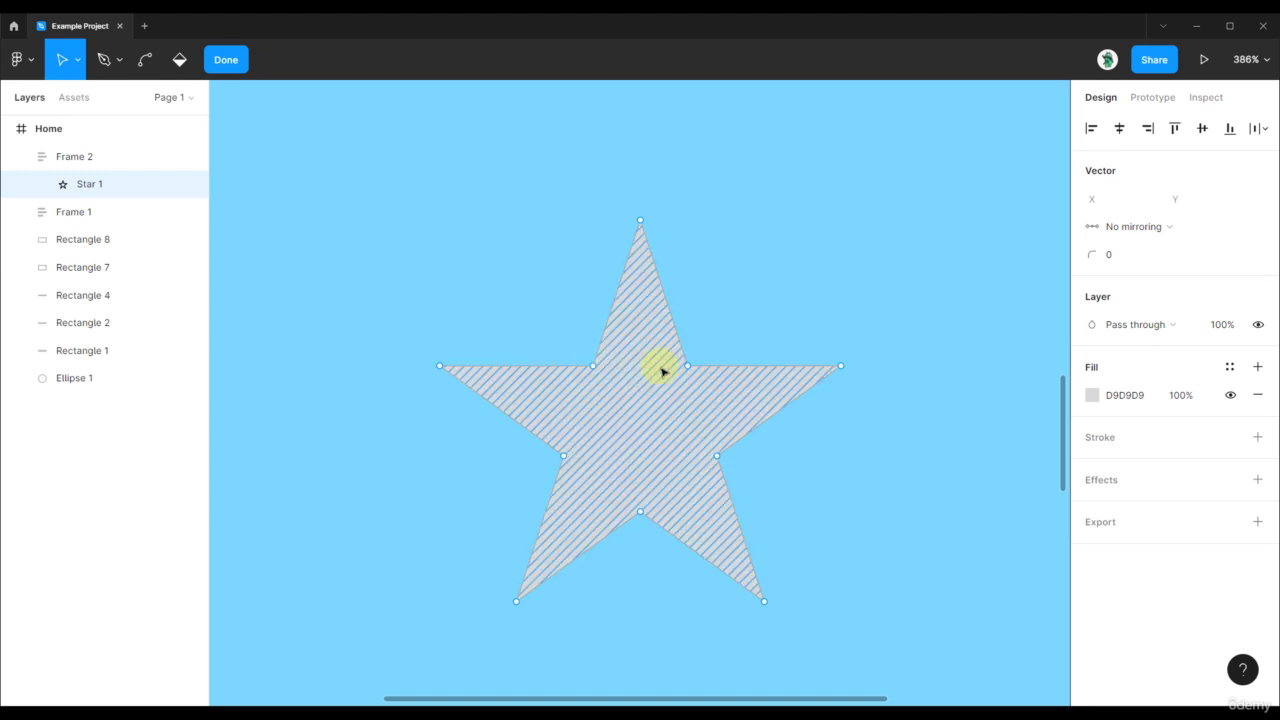
pyautogui.click(594, 367)
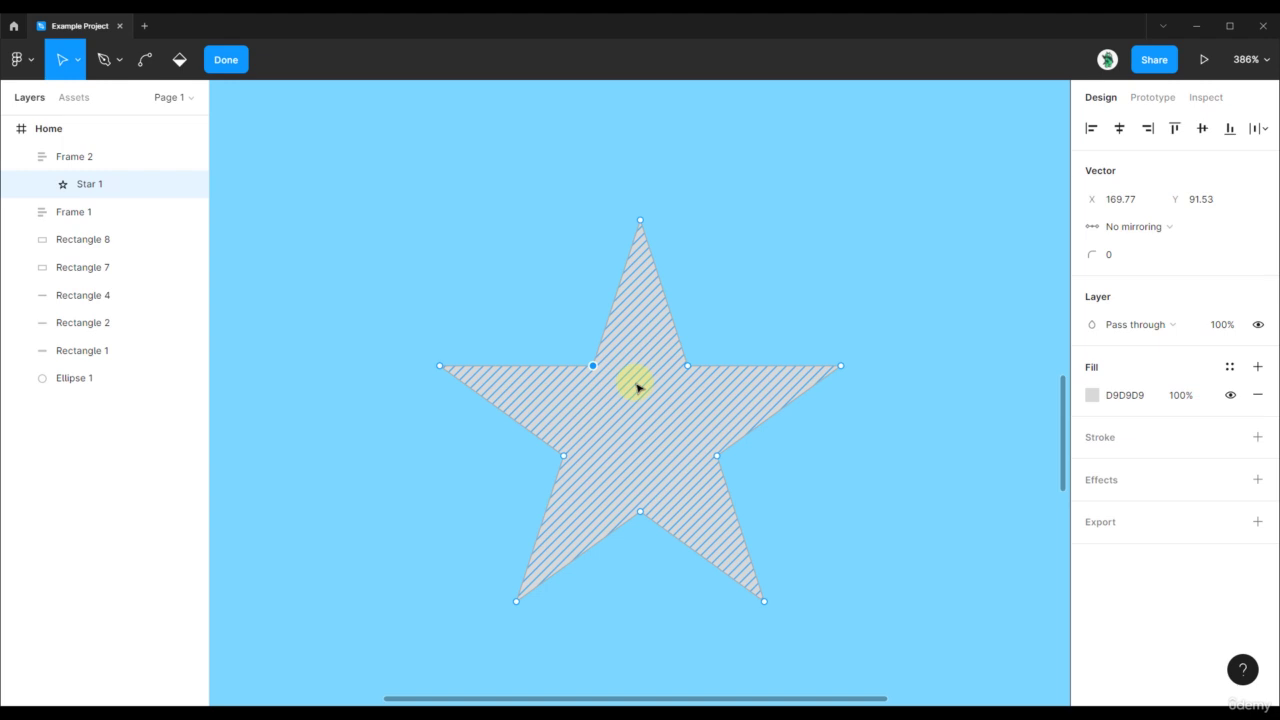
pyautogui.press('alt')
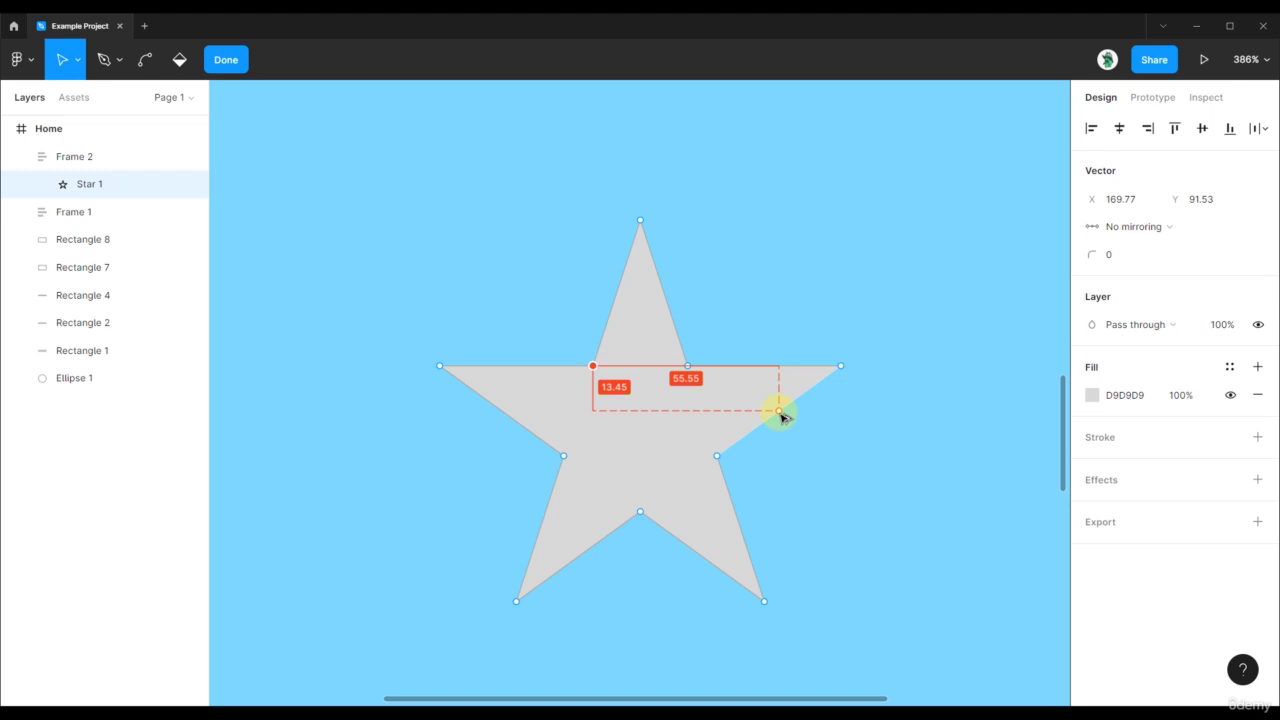
# Deselect the star's vector point and exit vector editing, leaving nothing selected, with the whole Home frame in view
pyautogui.click(800, 318)
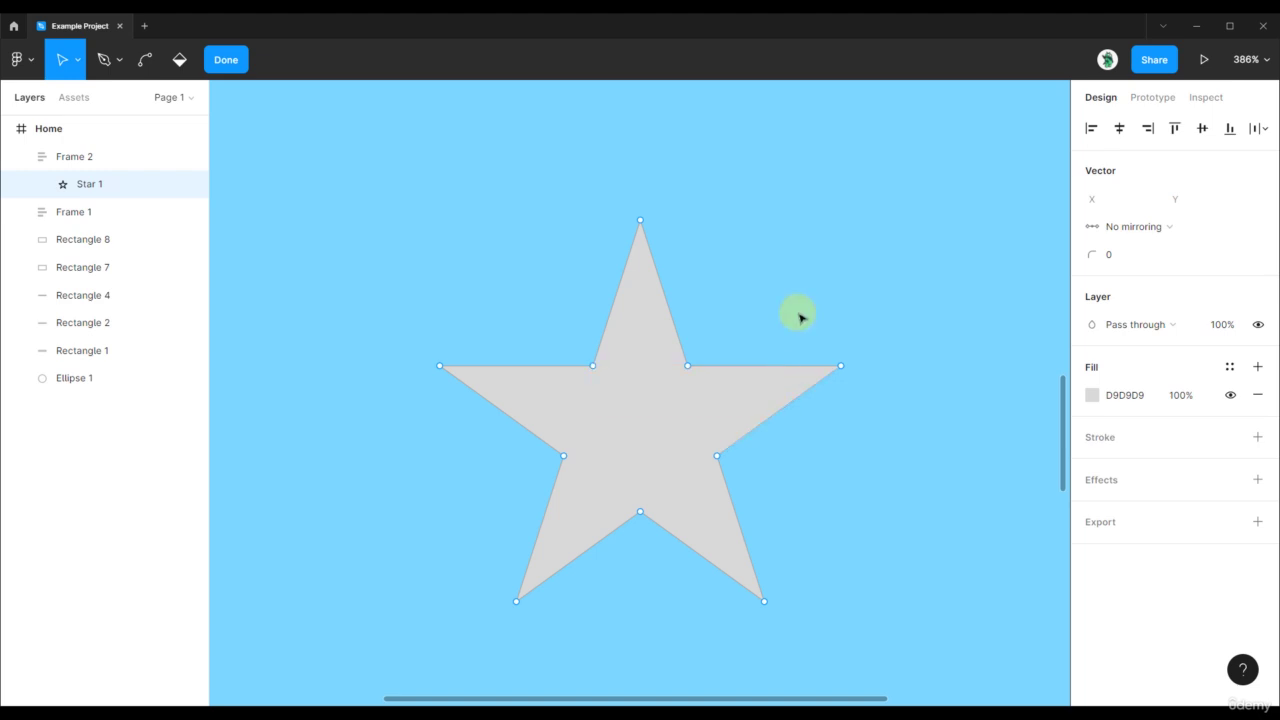
pyautogui.scroll(-10, 800, 318)
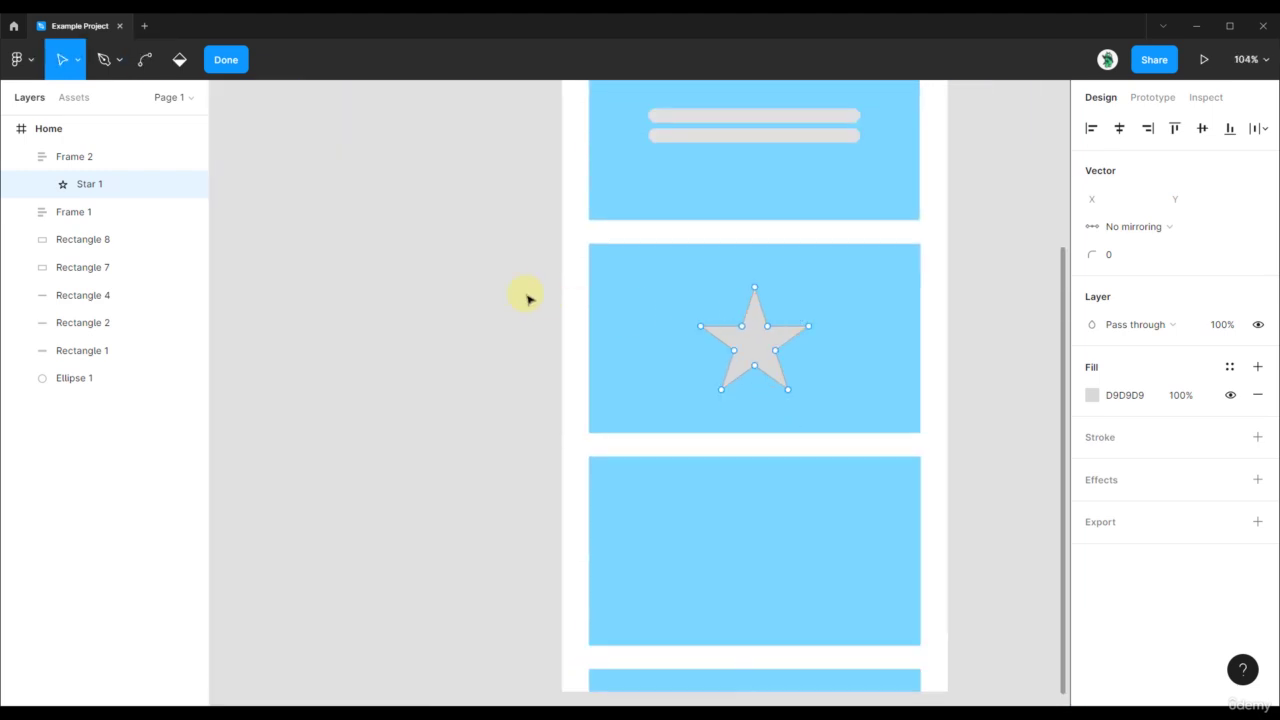
pyautogui.click(513, 291)
pyautogui.scroll(-3, 528, 260)
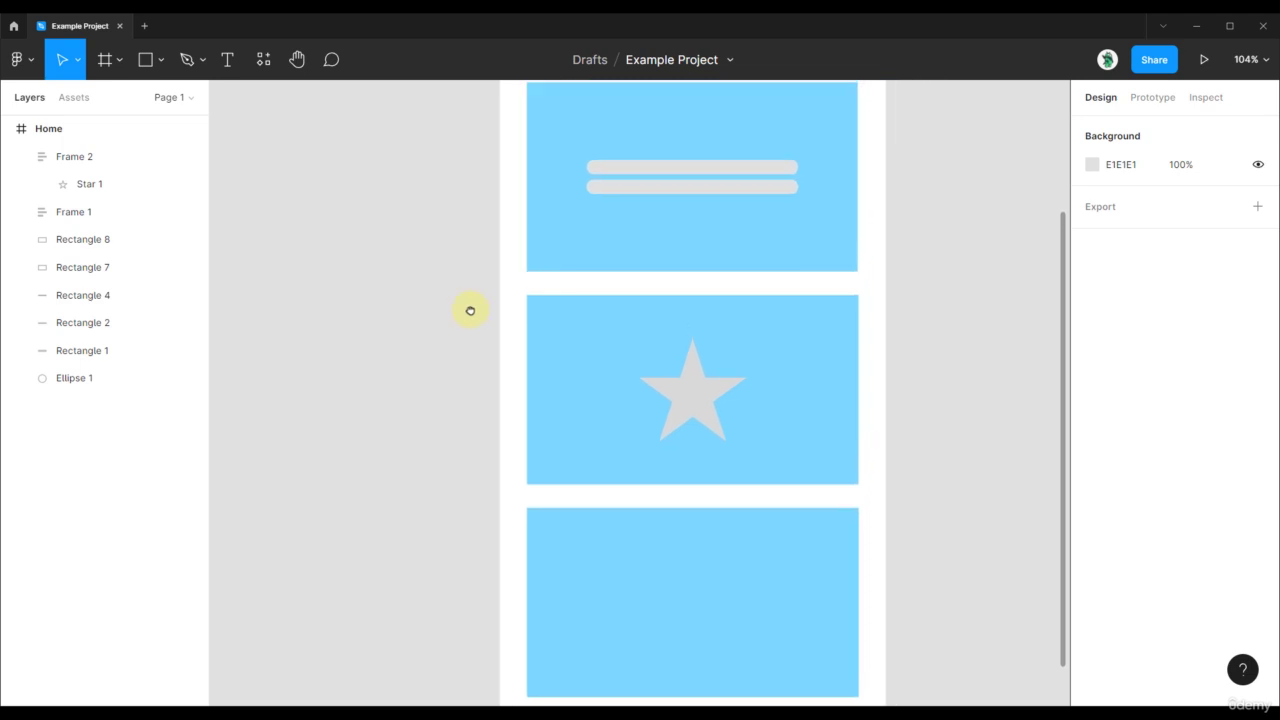
pyautogui.scroll(2, 475, 306)
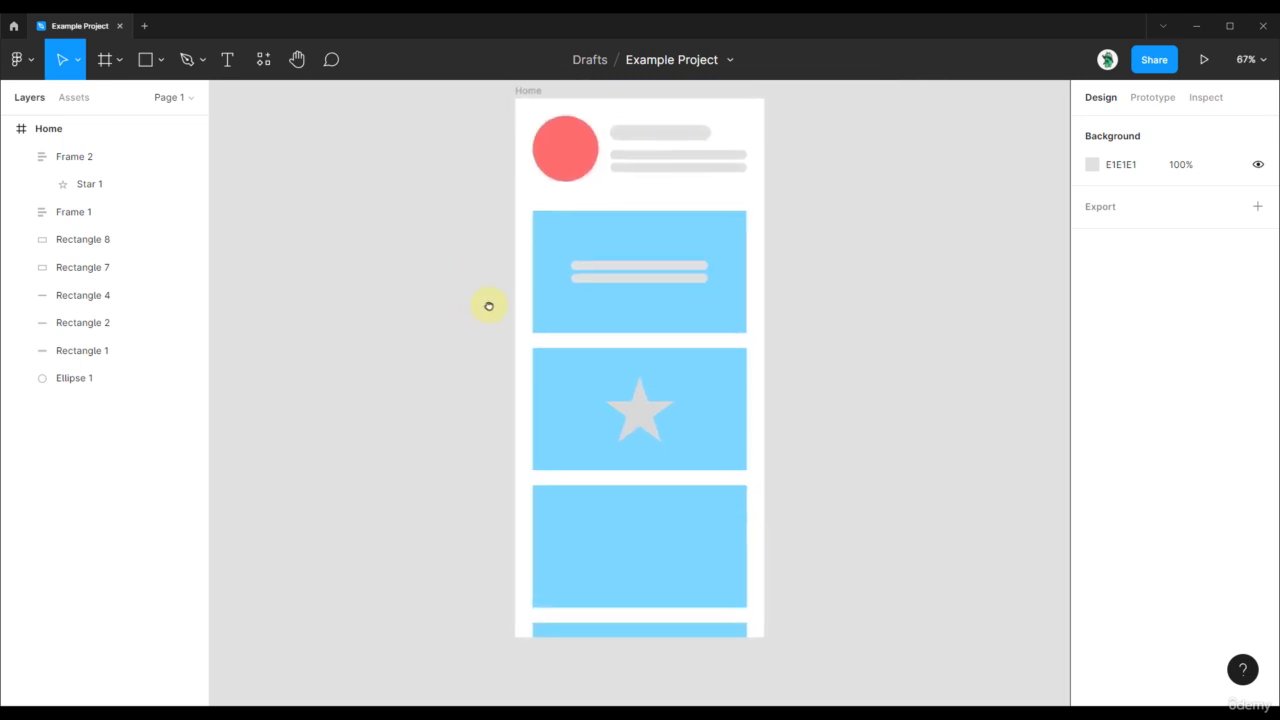